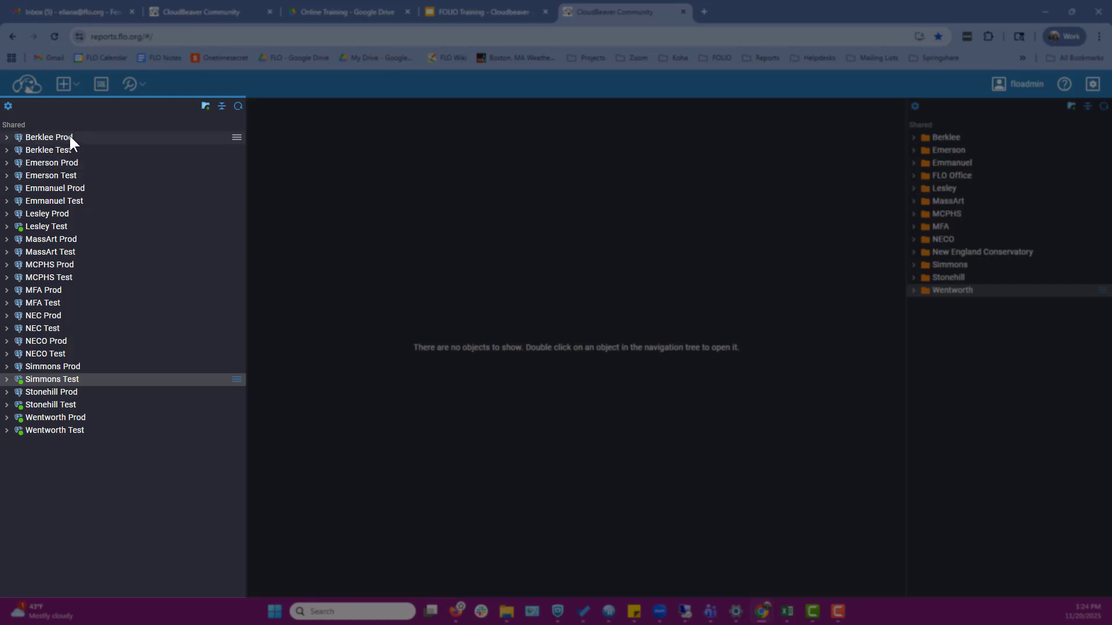
click(771, 368)
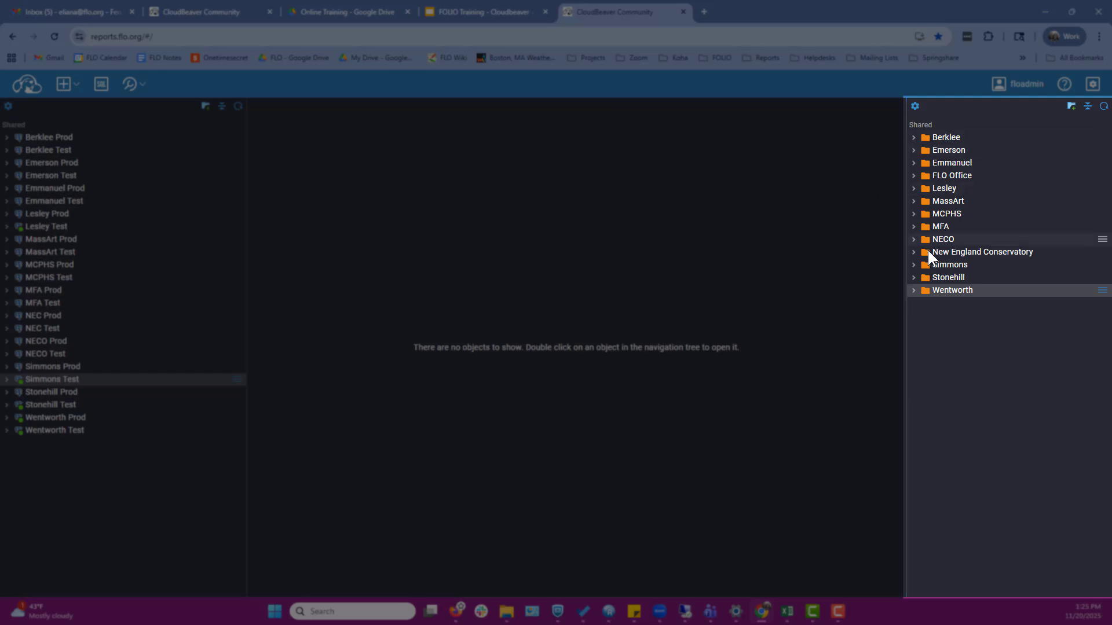
click(914, 291)
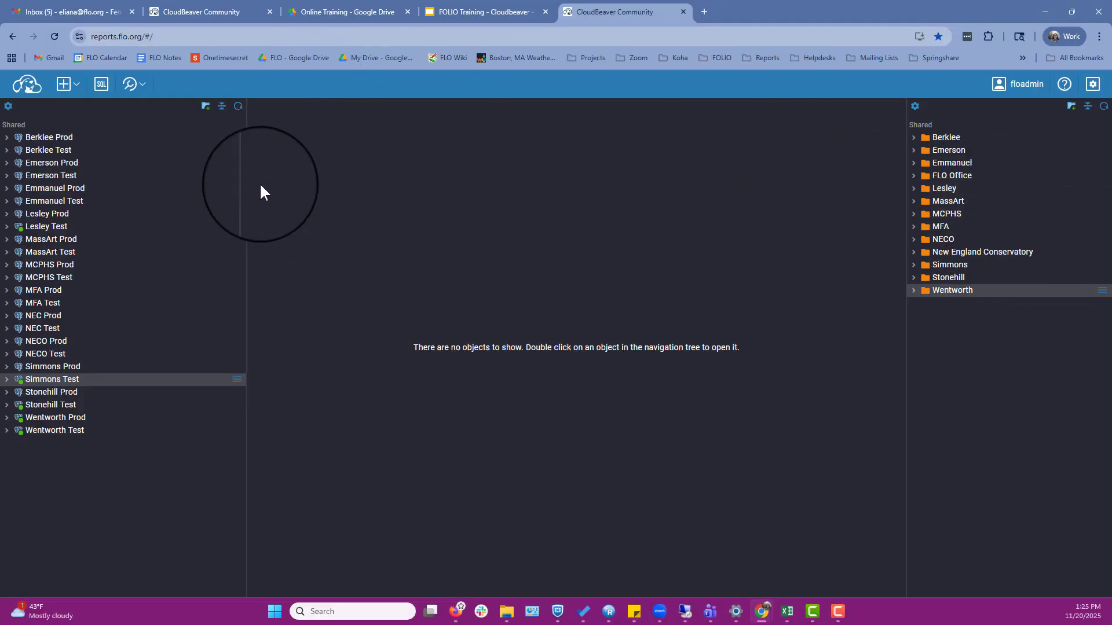
- Toggle the shared scripts panel off and on again, leaving it shown
click(143, 92)
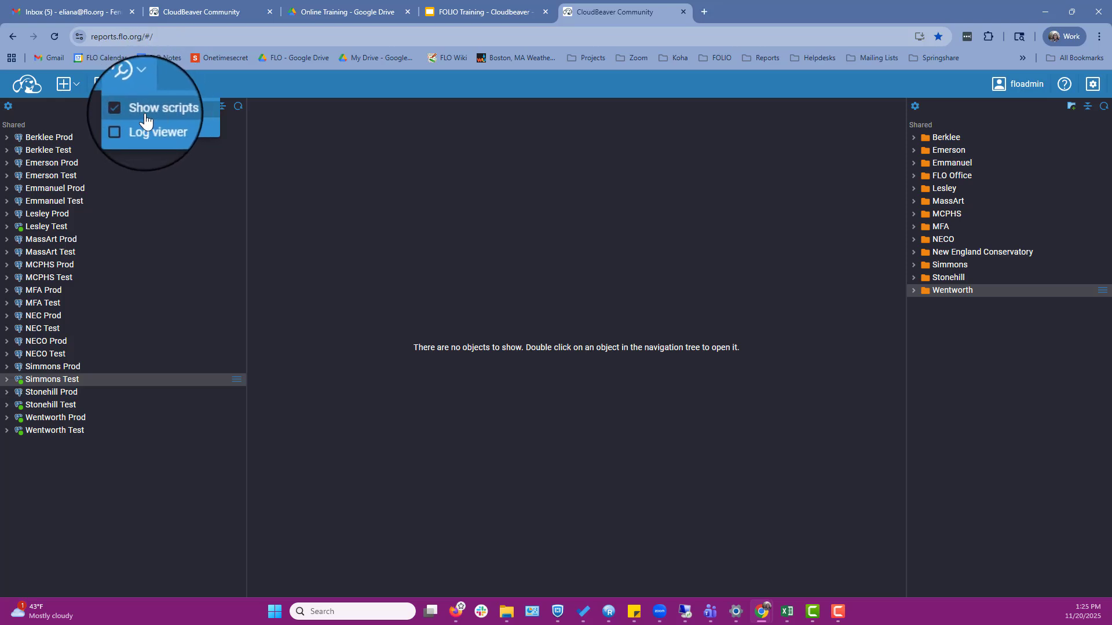
click(145, 115)
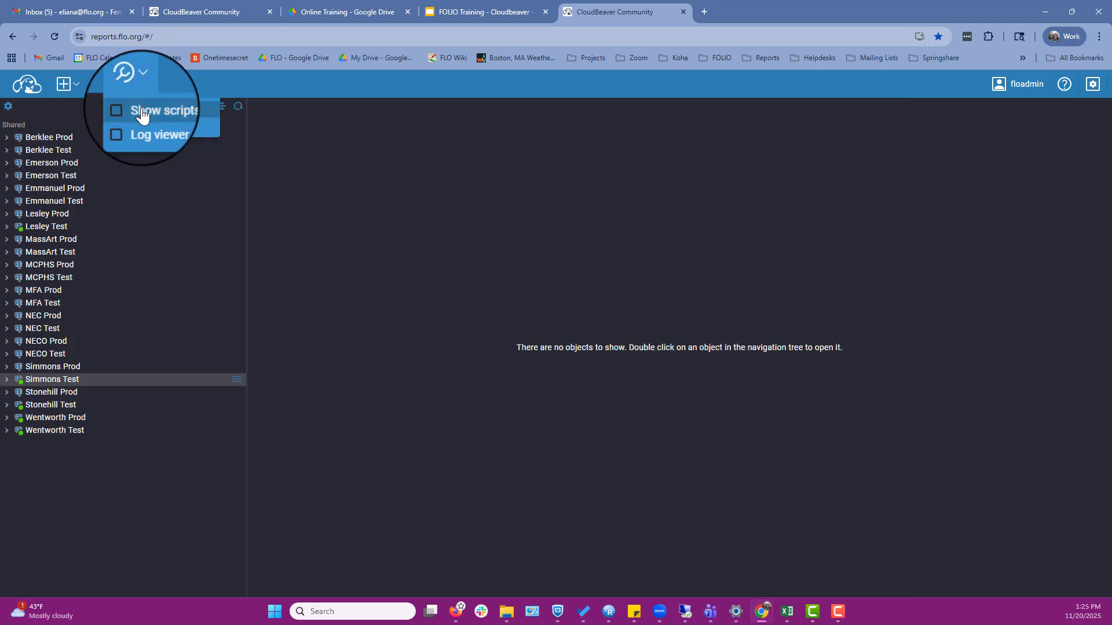
click(142, 113)
click(139, 86)
click(140, 113)
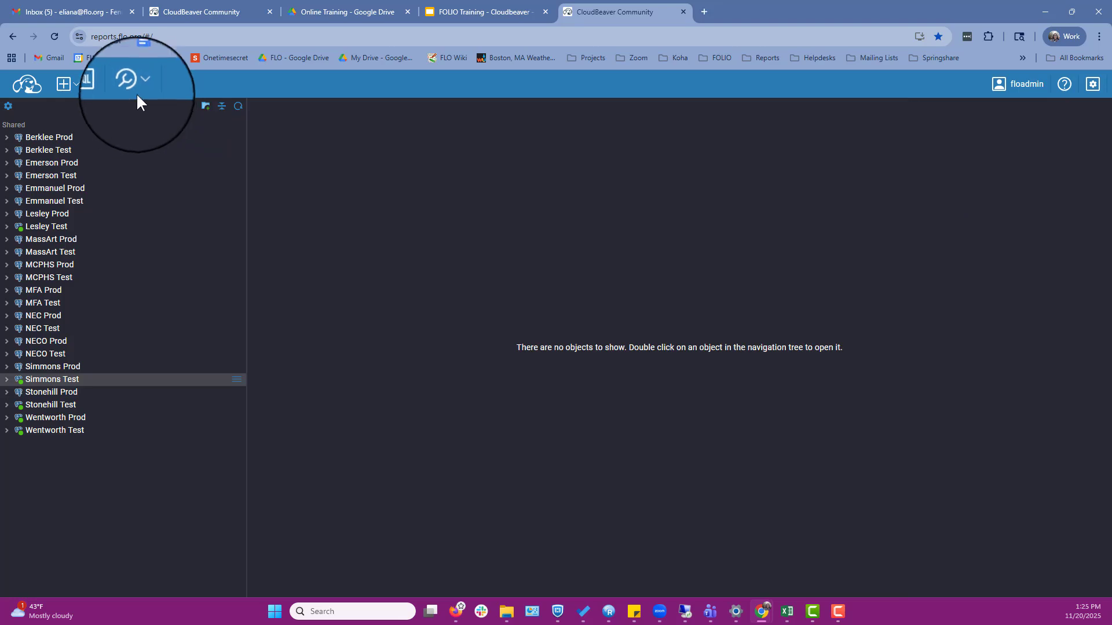
click(136, 88)
click(140, 111)
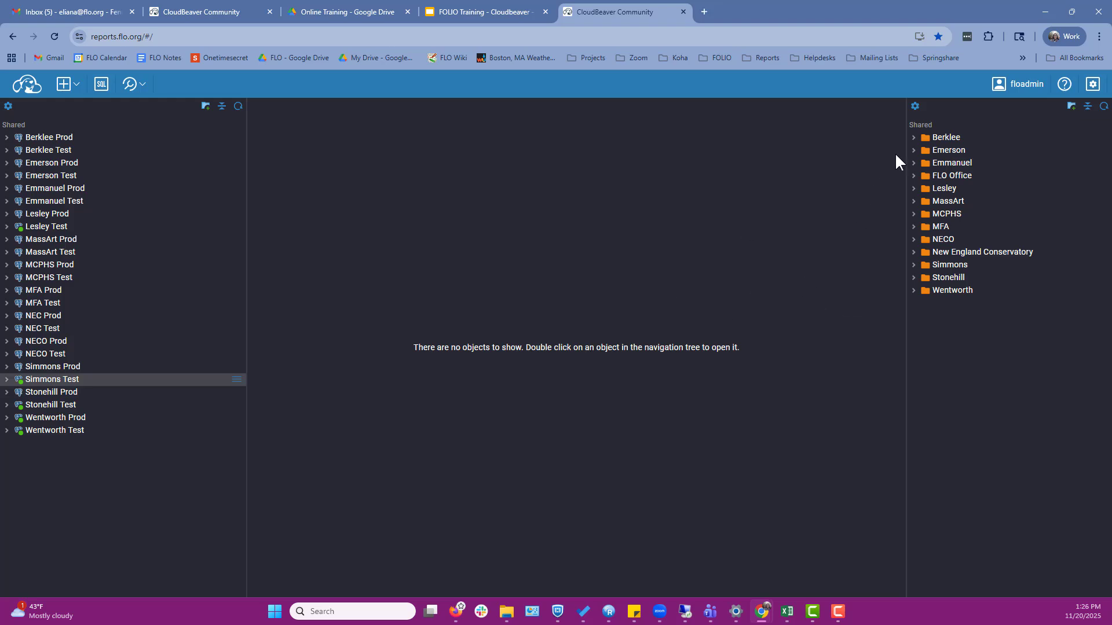
- Expand the Berklee scripts folder to look over its contents, and collapse it again
click(915, 139)
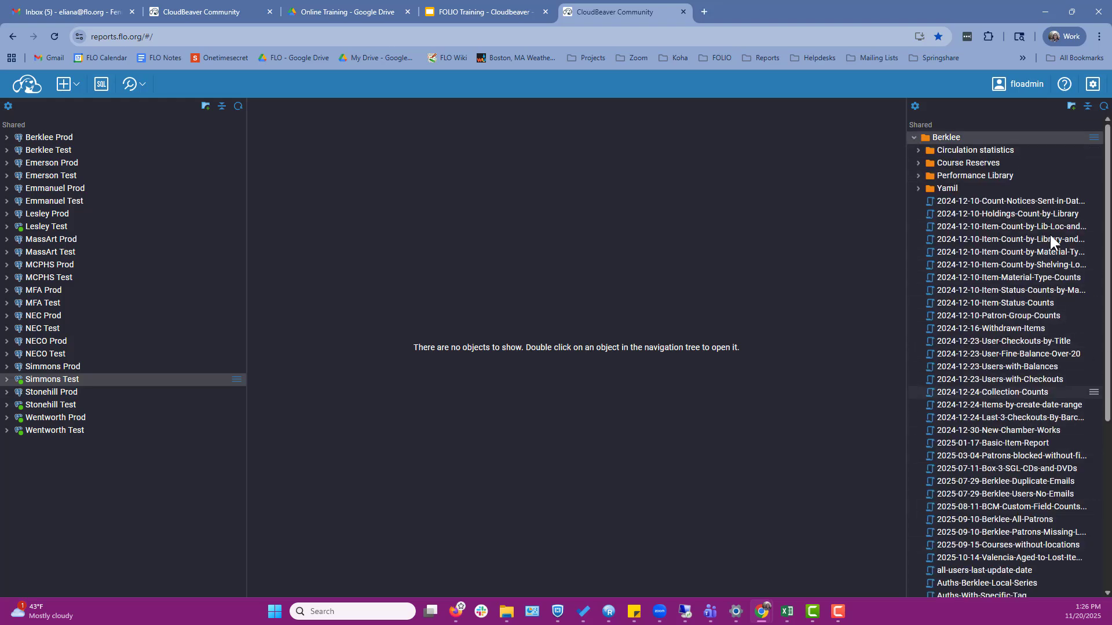
click(915, 139)
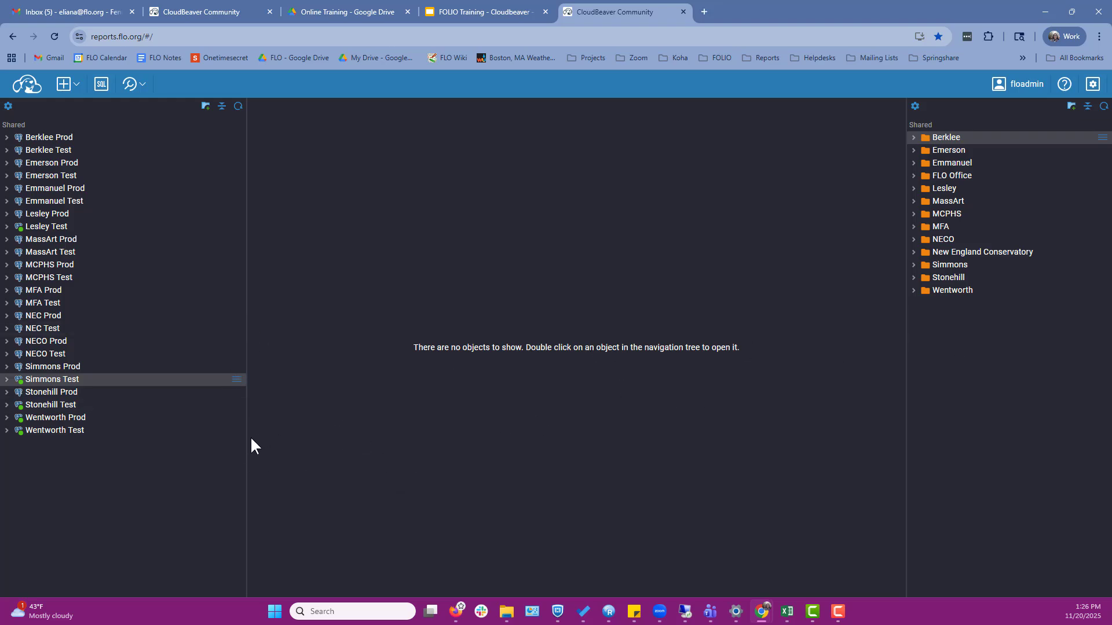
- Narrow the database connections panel to about two thirds of its width and expand the Berklee scripts folder
drag(244, 433, 167, 420)
click(913, 137)
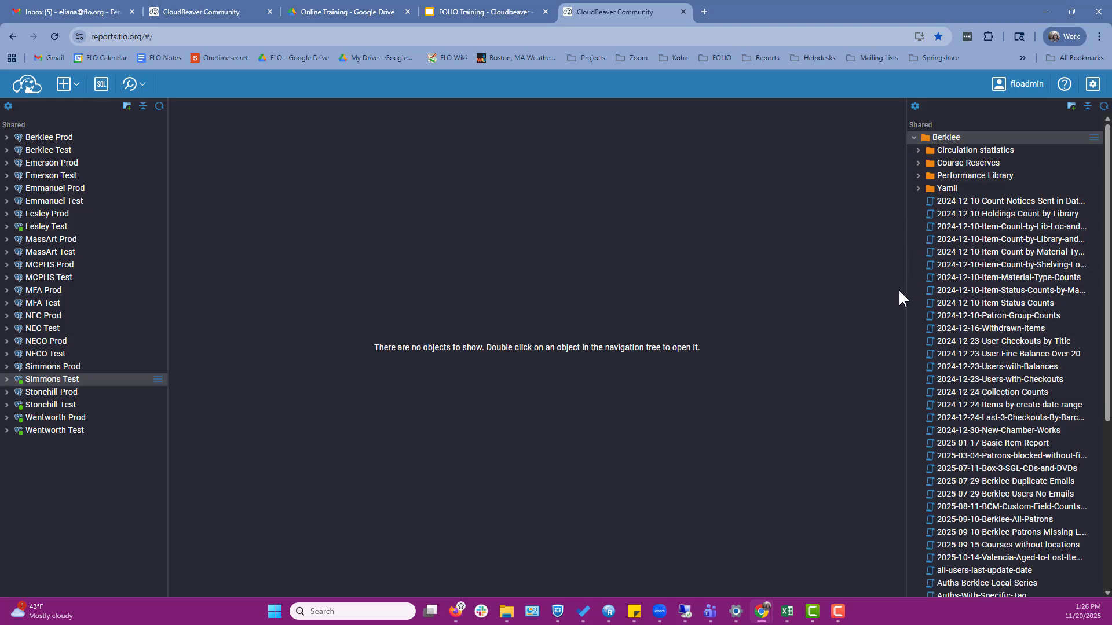
mouse_move(903, 287)
mouse_down()
mouse_move(739, 283)
mouse_move(896, 291)
mouse_move(785, 288)
mouse_move(642, 266)
mouse_move(937, 293)
mouse_move(906, 296)
mouse_up()
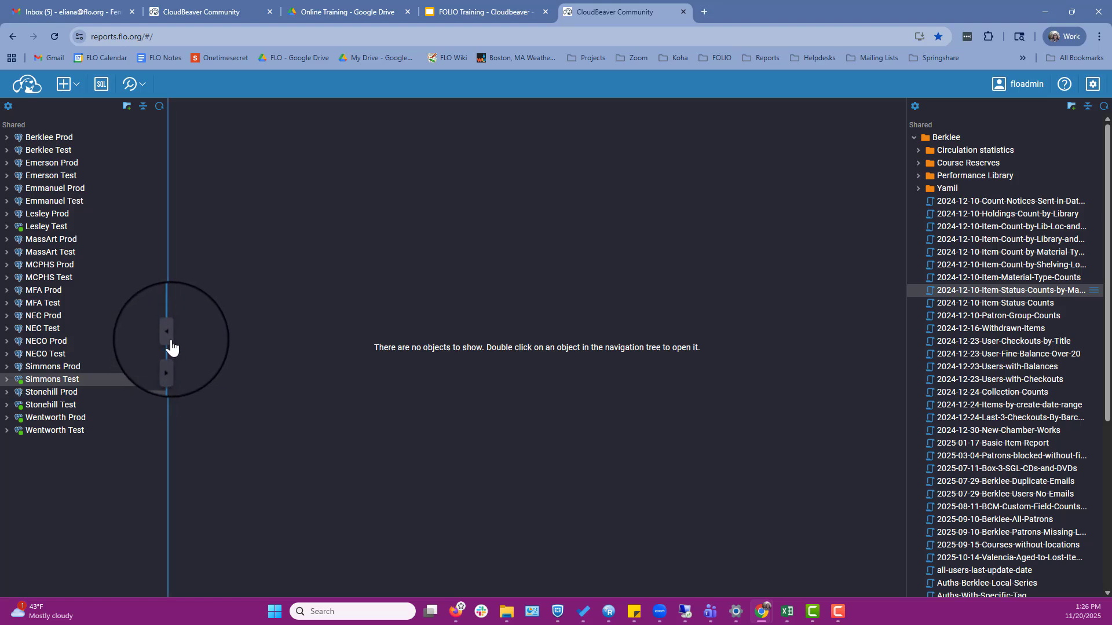
- Collapse the database connections panel completely and bring it back
click(168, 343)
click(17, 350)
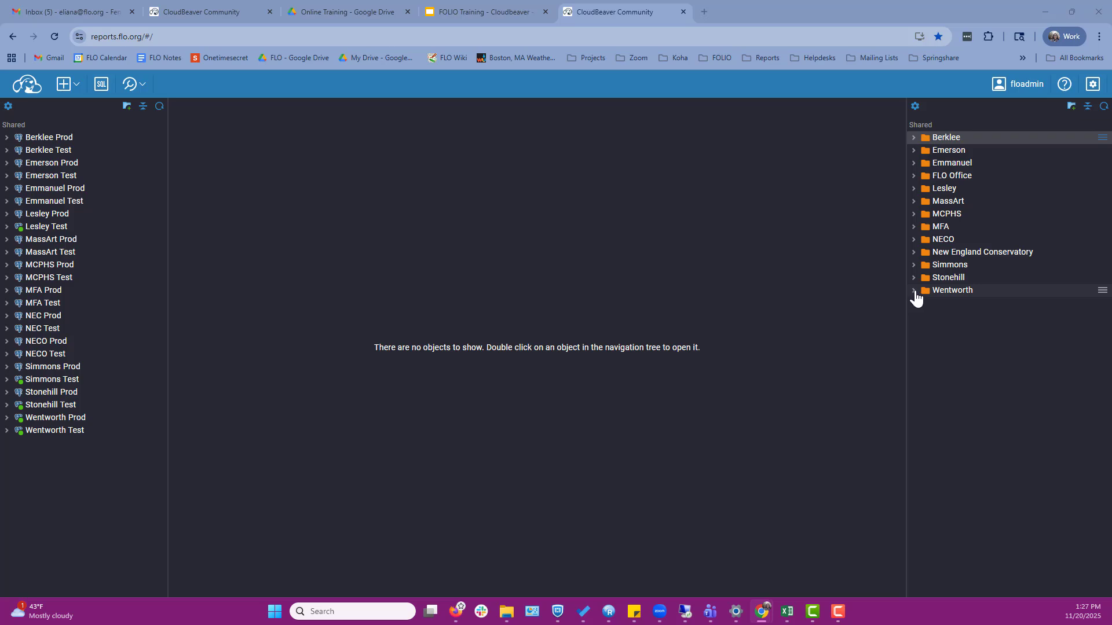
- Open the 2024-03-29-WIT-Books-by-location script from the Wentworth folder and run its query
click(914, 290)
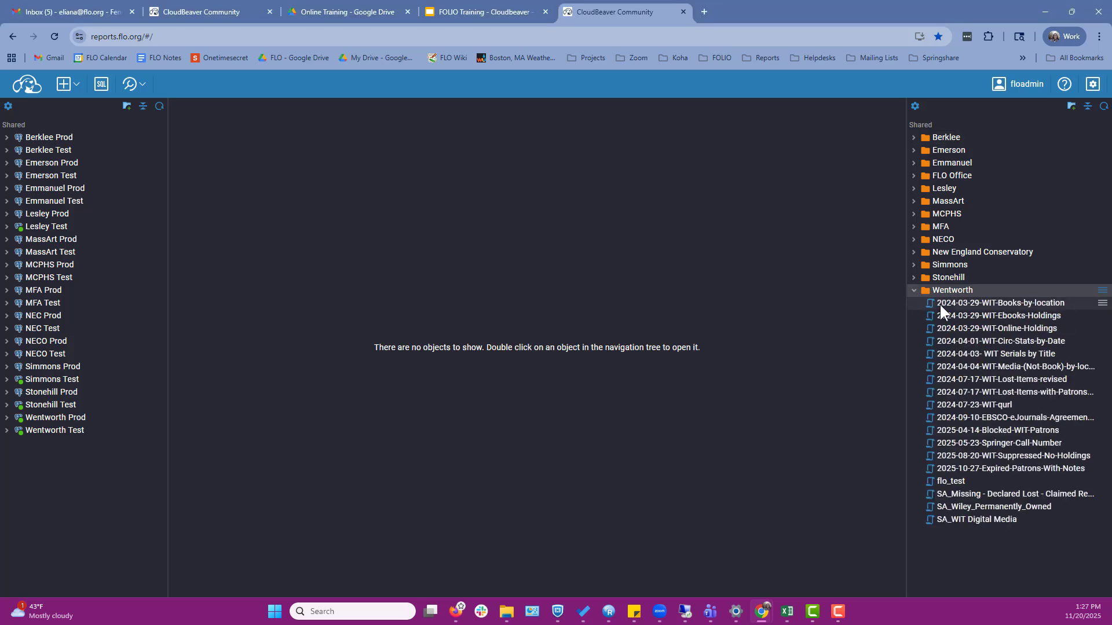
double_click(939, 304)
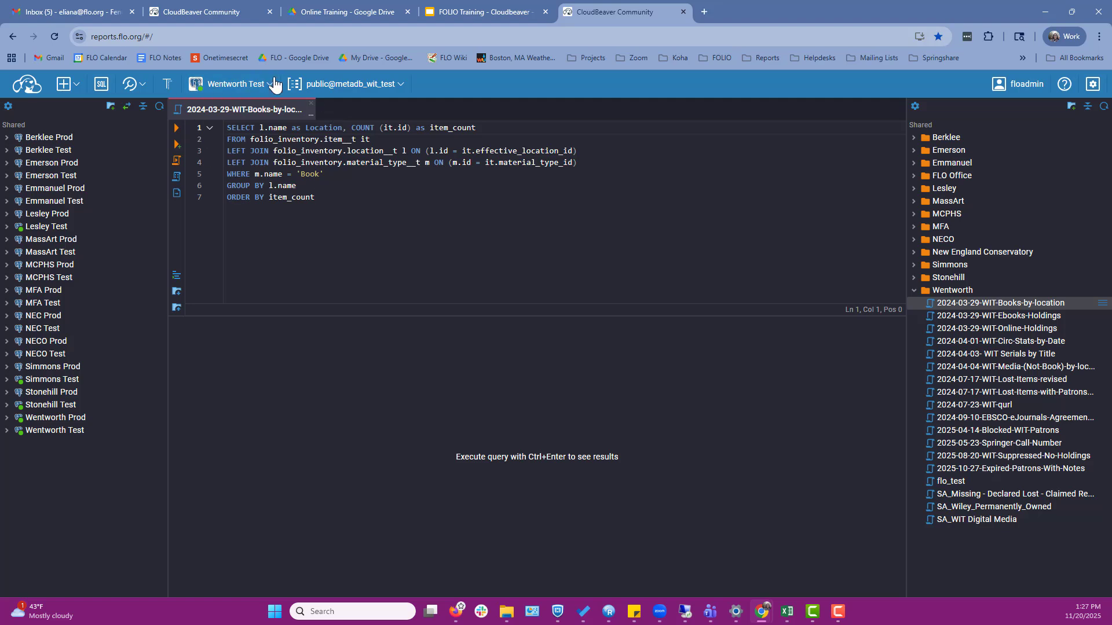
click(175, 129)
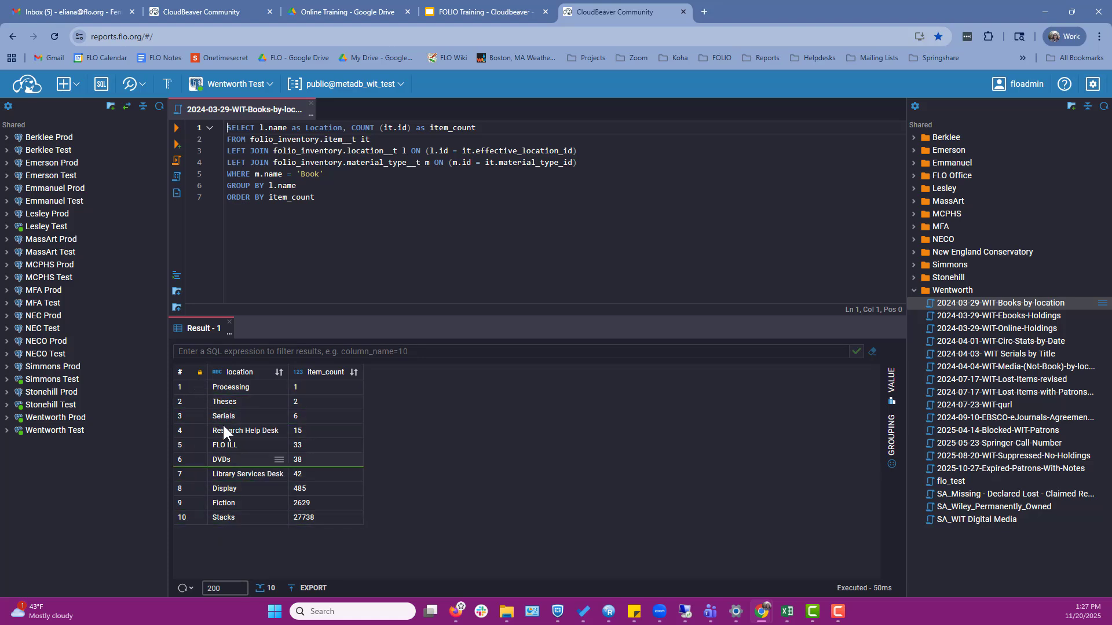
- Open and run the 2024-07-17-WIT-Lost-Items-revised script, browse its result rows, and close the script
click(1008, 380)
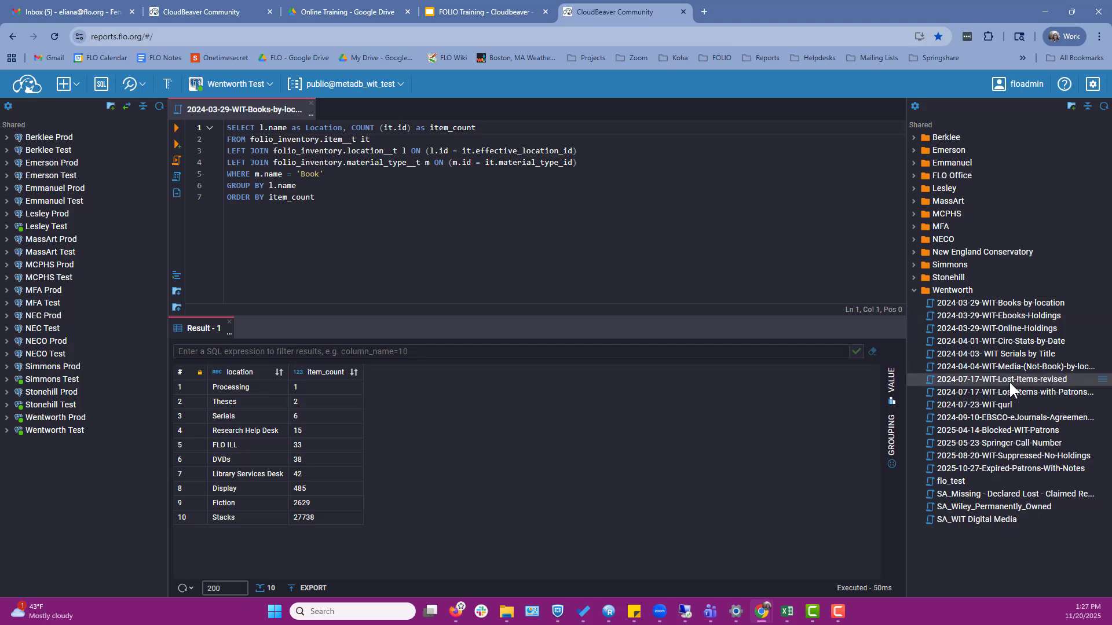
double_click(1009, 382)
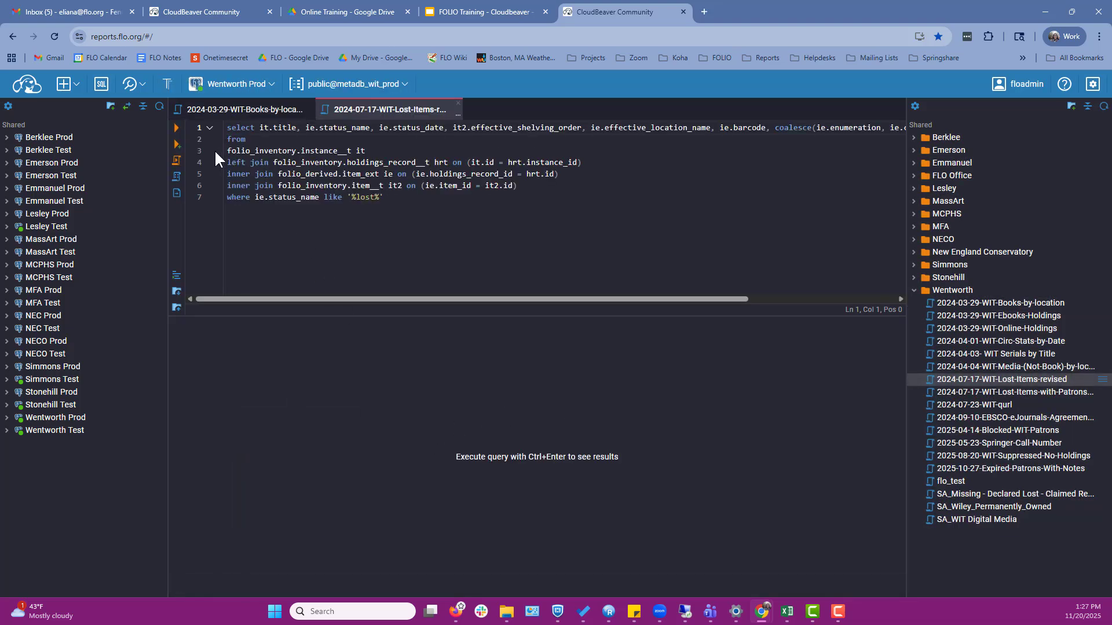
click(177, 128)
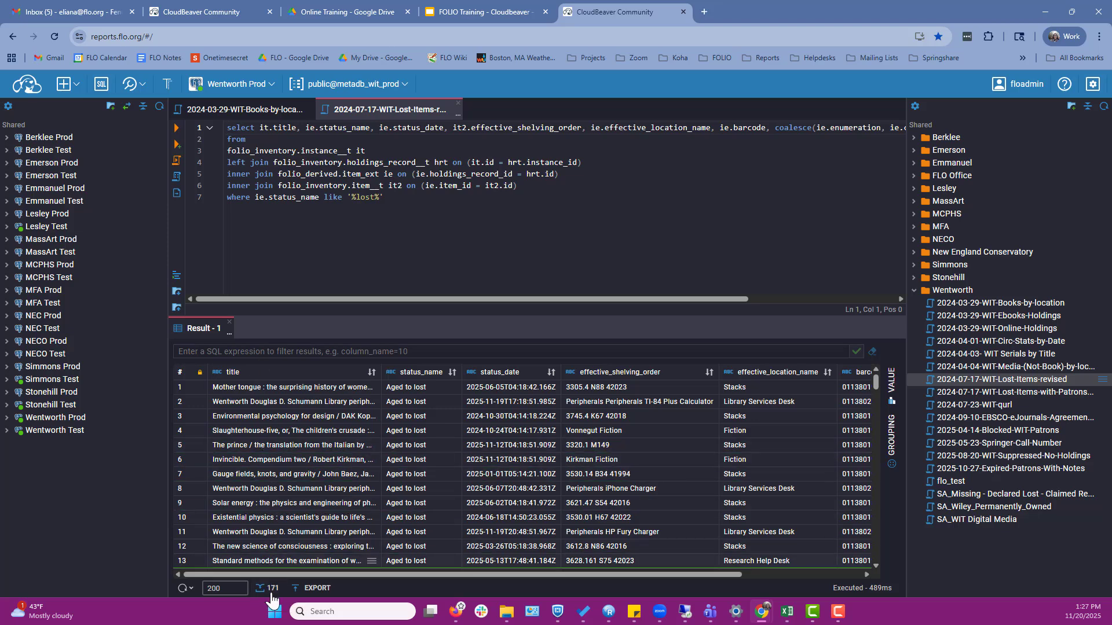
scroll(278, 489, down, 17)
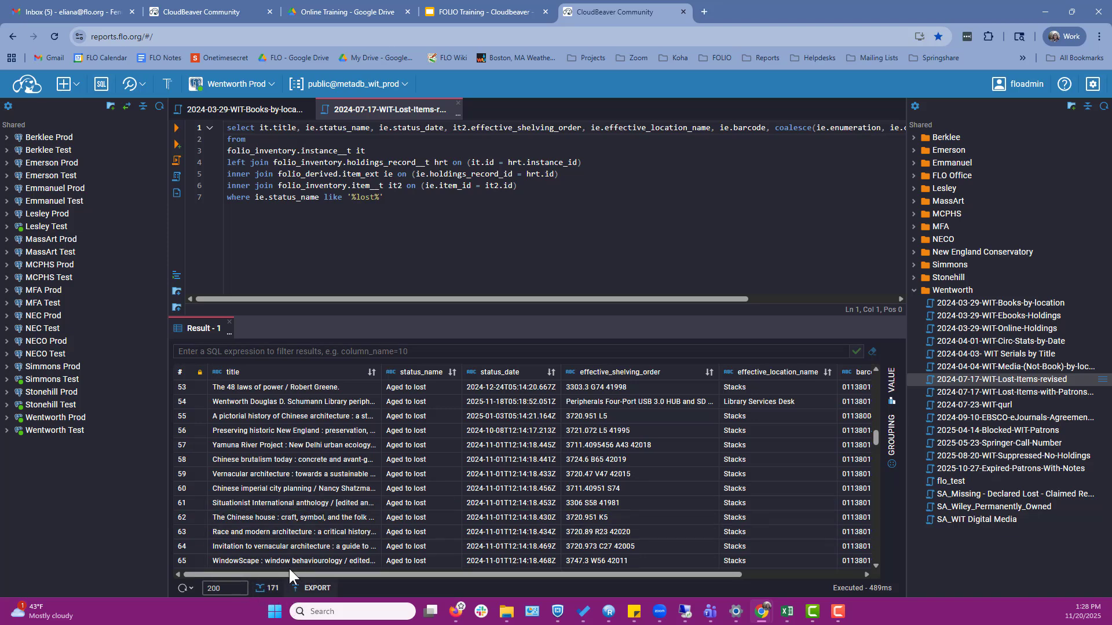
click(458, 103)
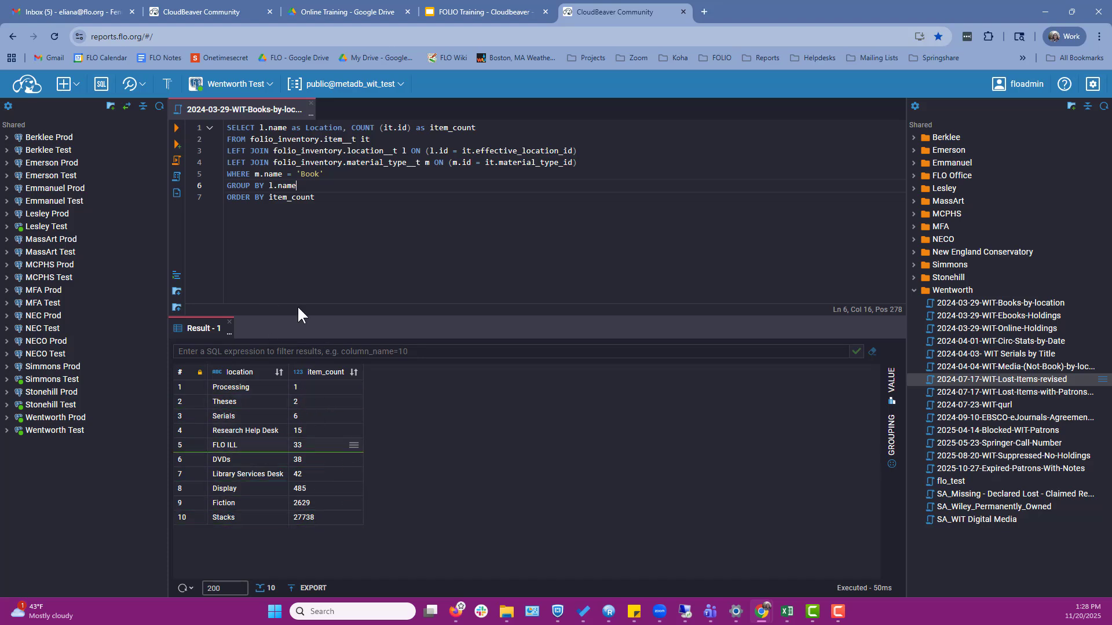
- Switch the books-by-location script's connection to Wentworth Prod and run the query again
click(267, 88)
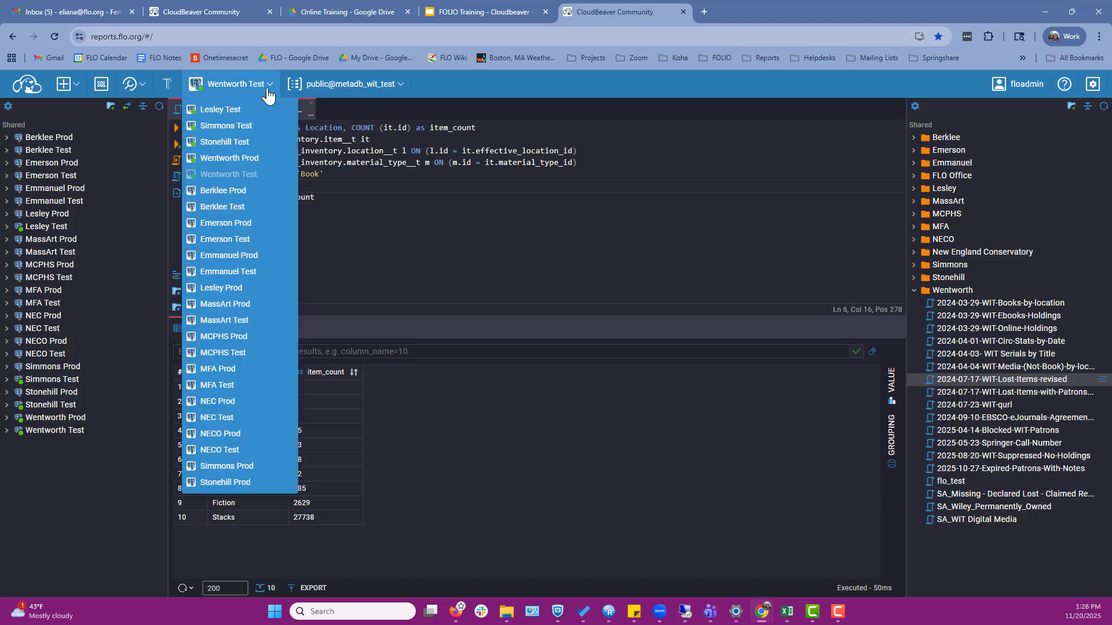
click(245, 160)
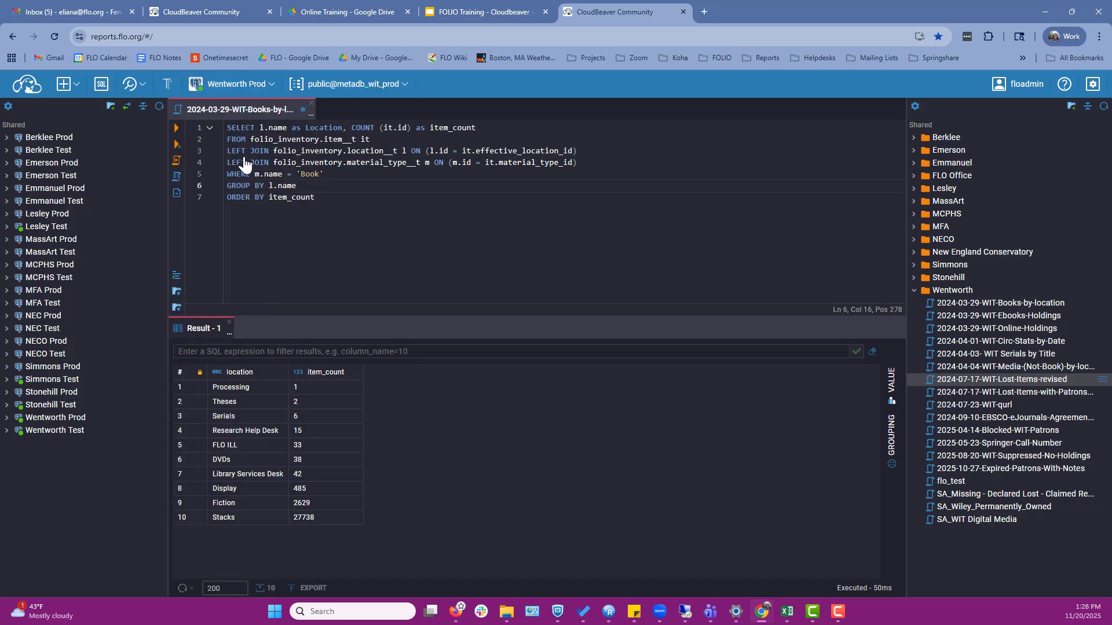
click(177, 130)
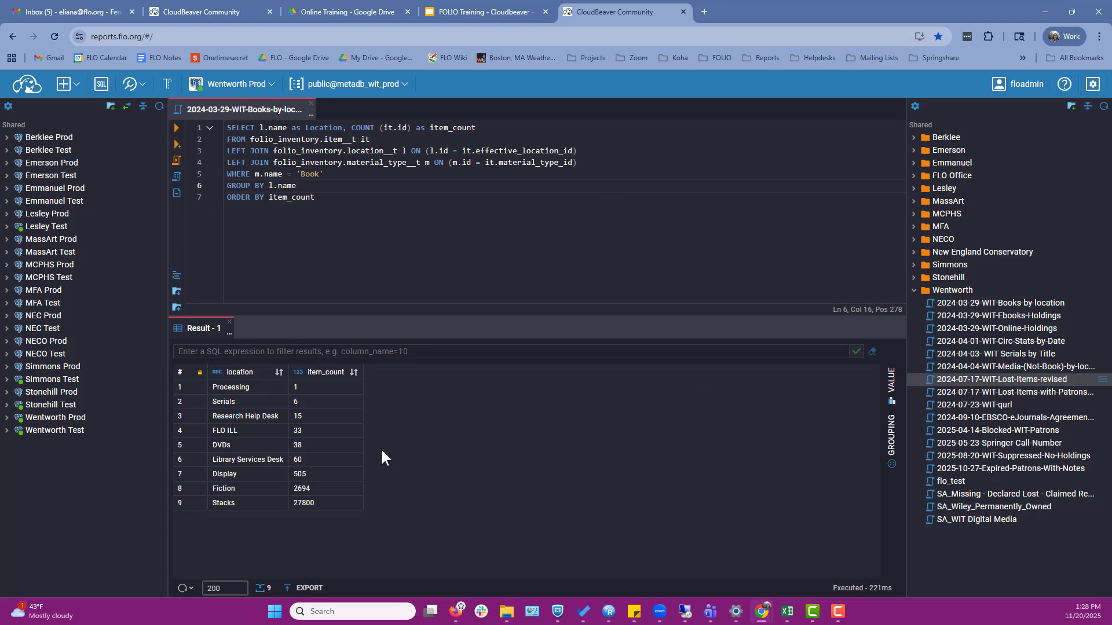
- Export the books-by-location results as XLSX with the default format and output settings, and download the file
click(310, 588)
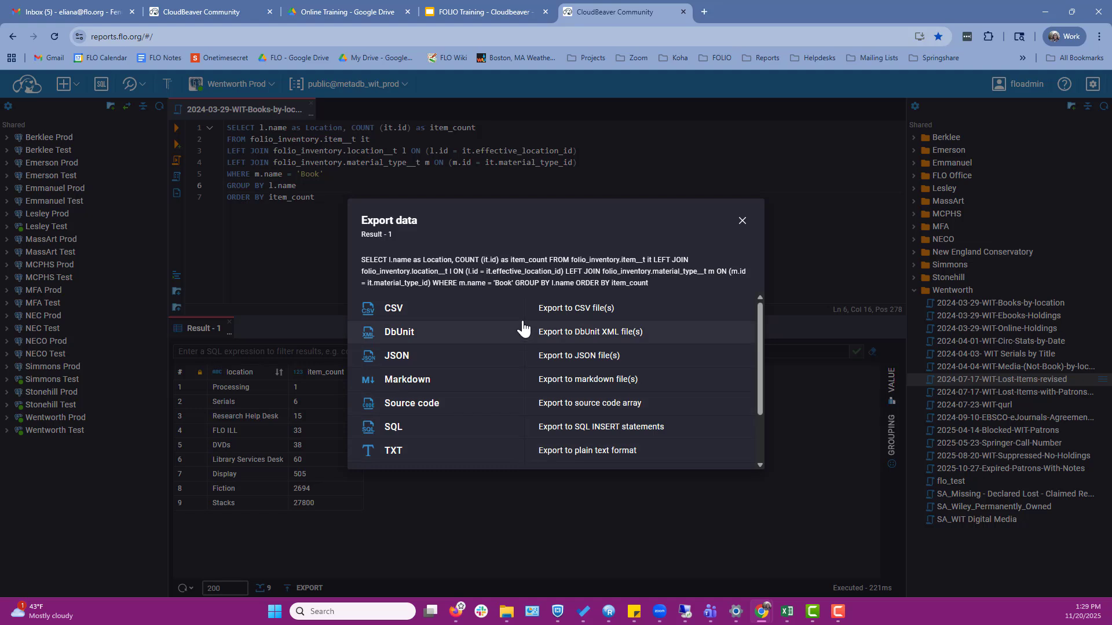
scroll(521, 347, down, 2)
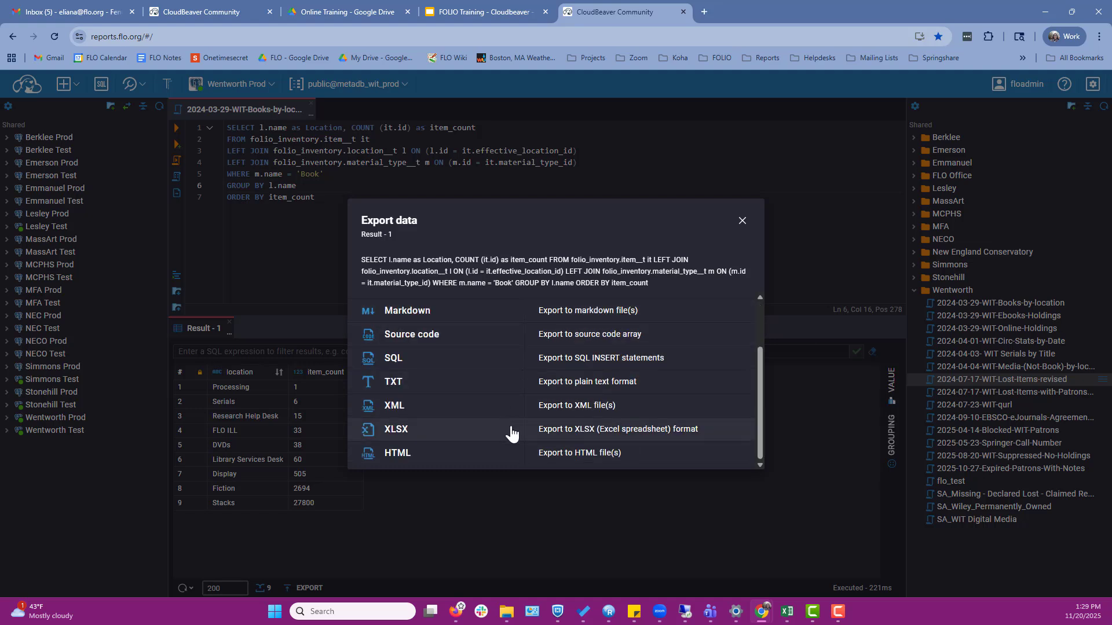
click(538, 438)
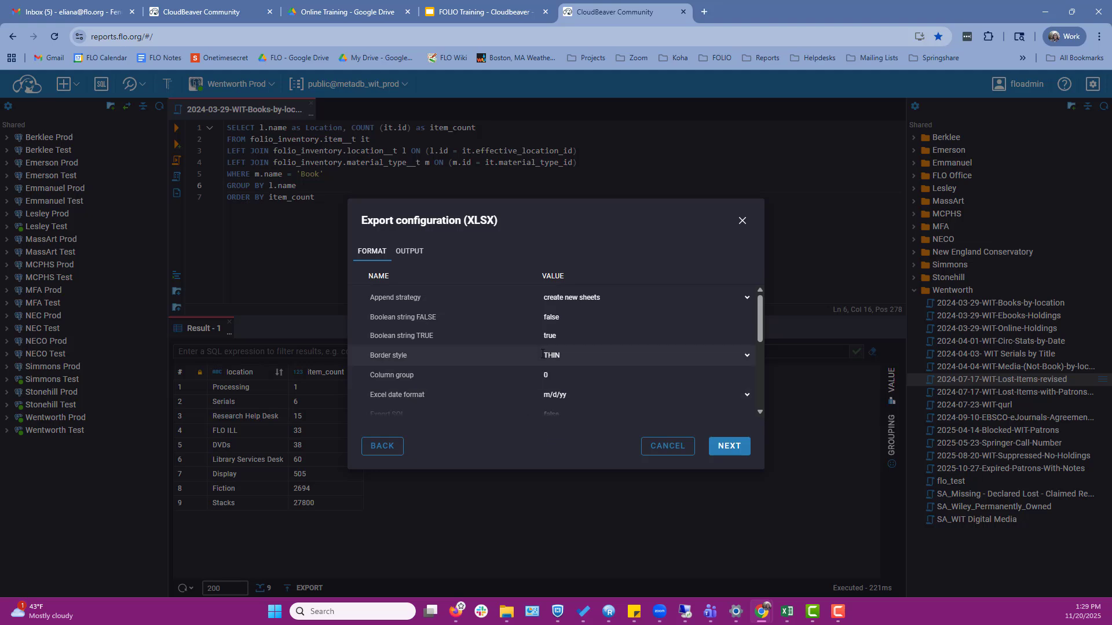
scroll(551, 317, down, 5)
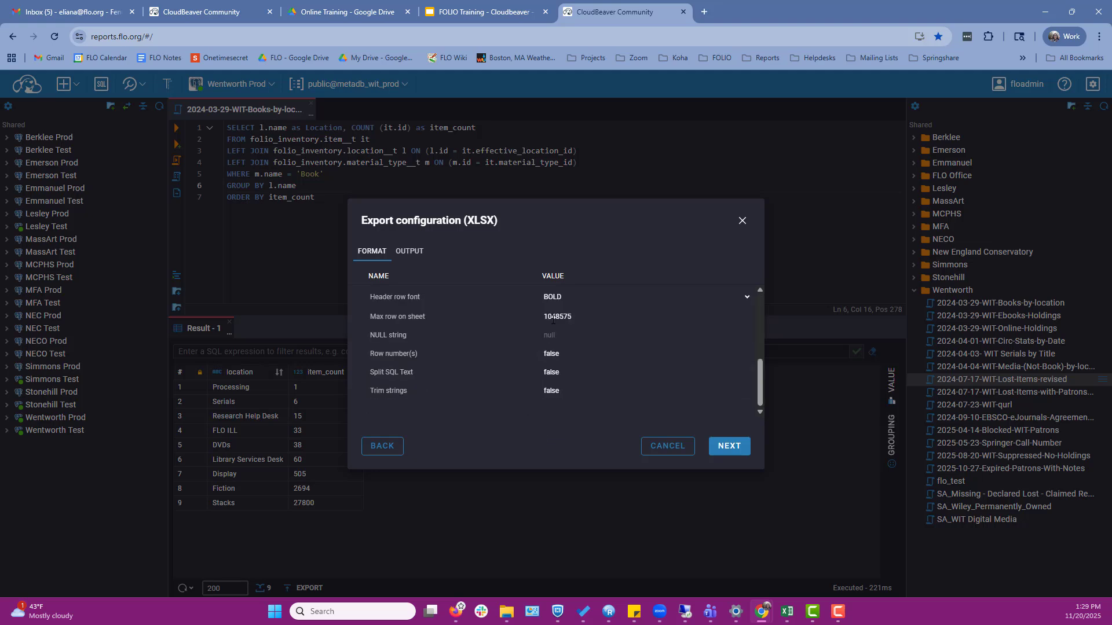
click(725, 449)
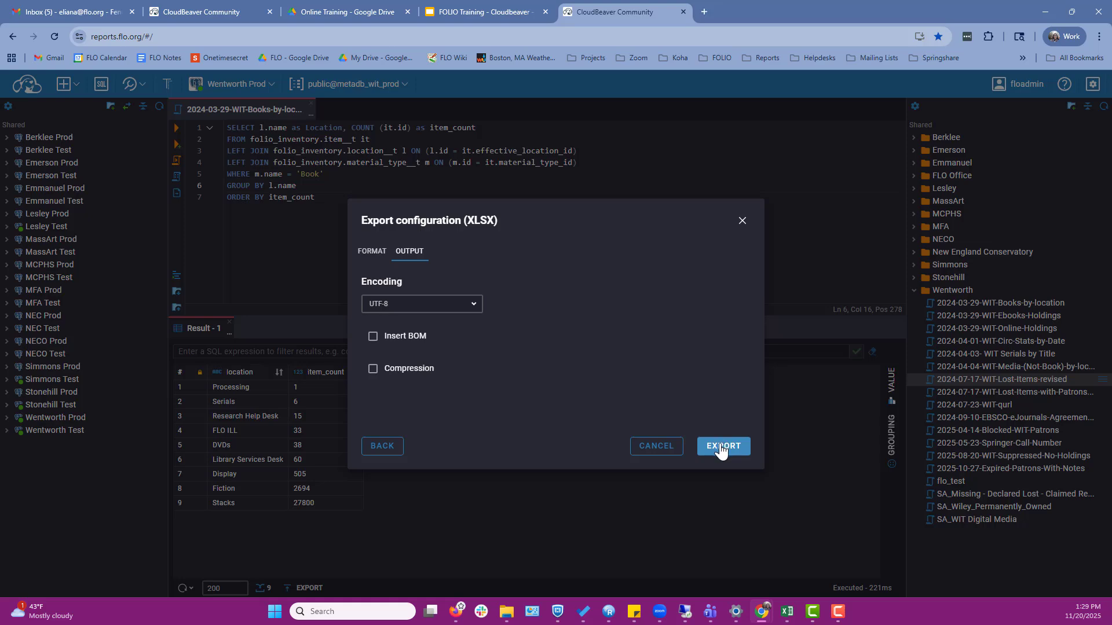
click(725, 449)
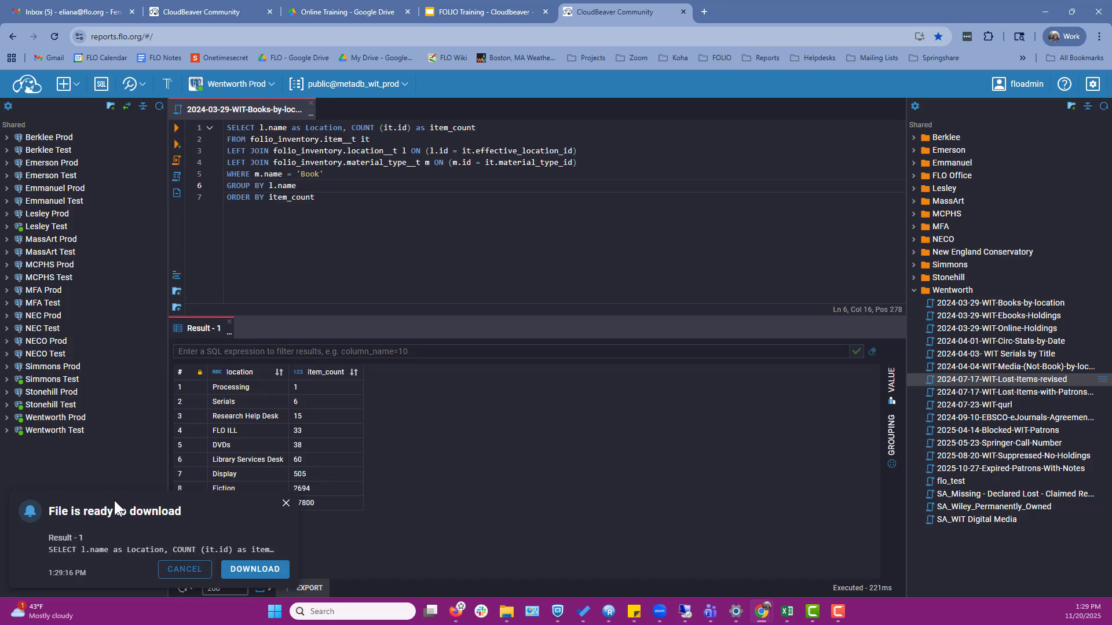
click(244, 573)
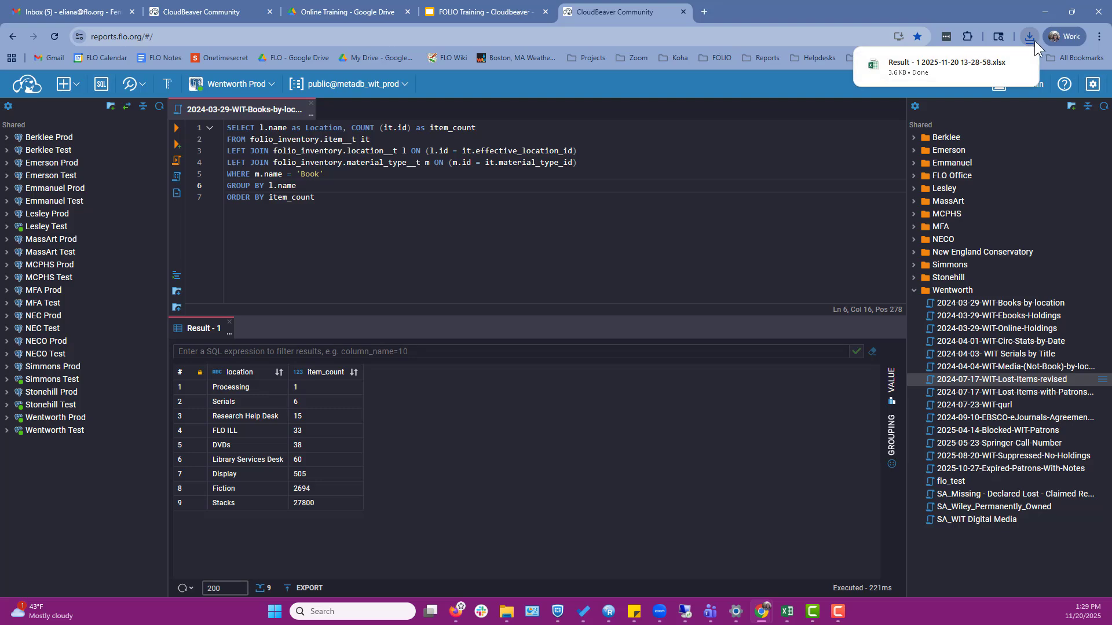
click(1034, 39)
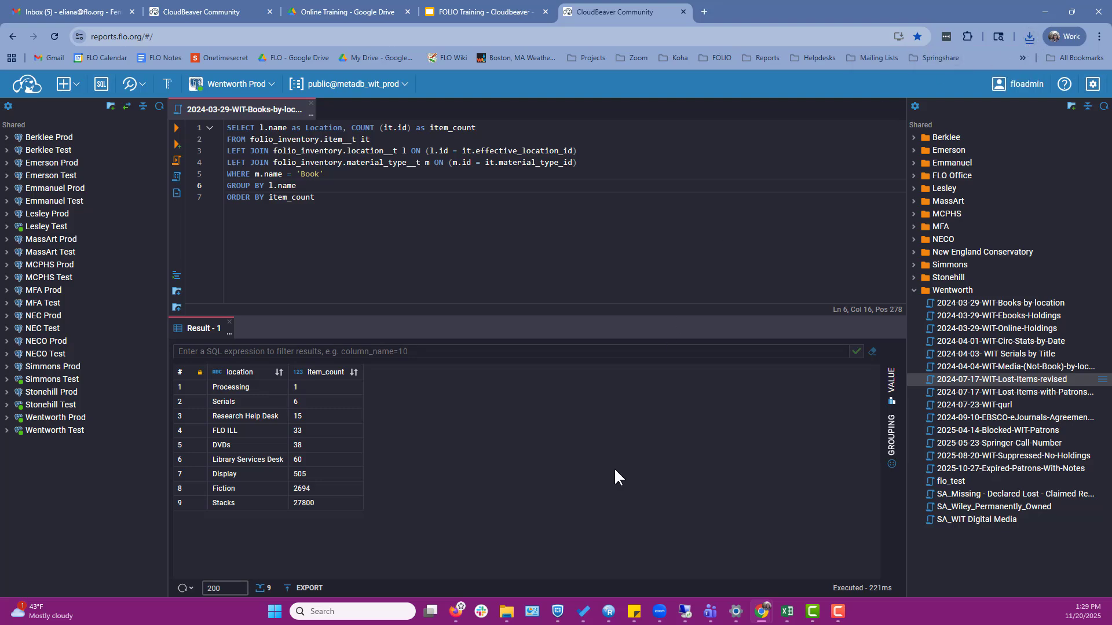
- Export the books-by-location results as CSV with the default format and output settings, and download the file
click(312, 588)
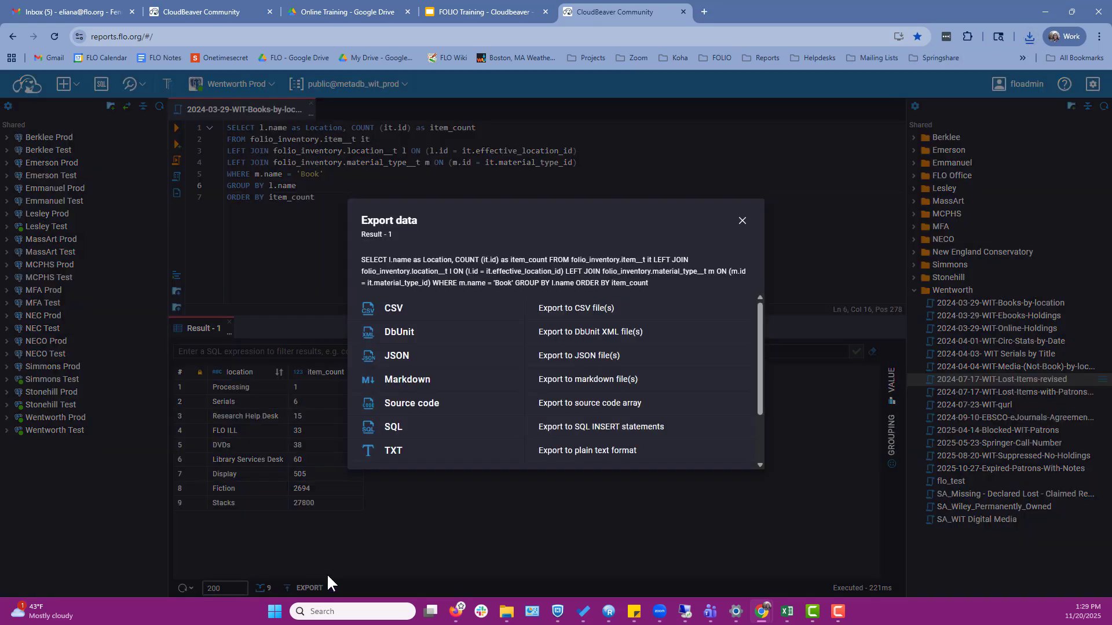
click(446, 317)
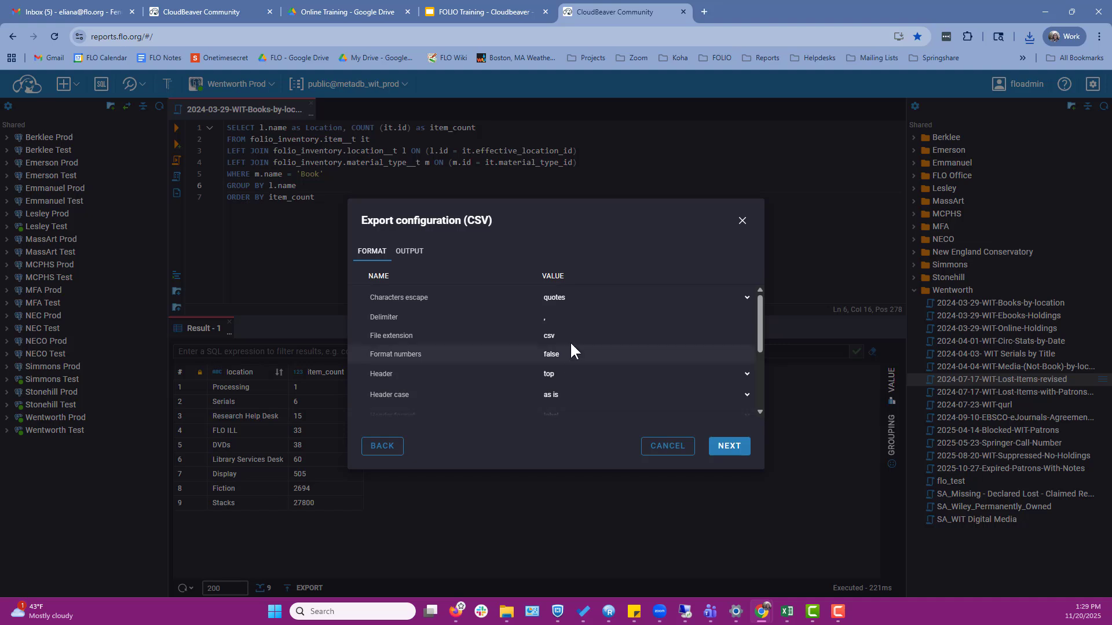
click(552, 319)
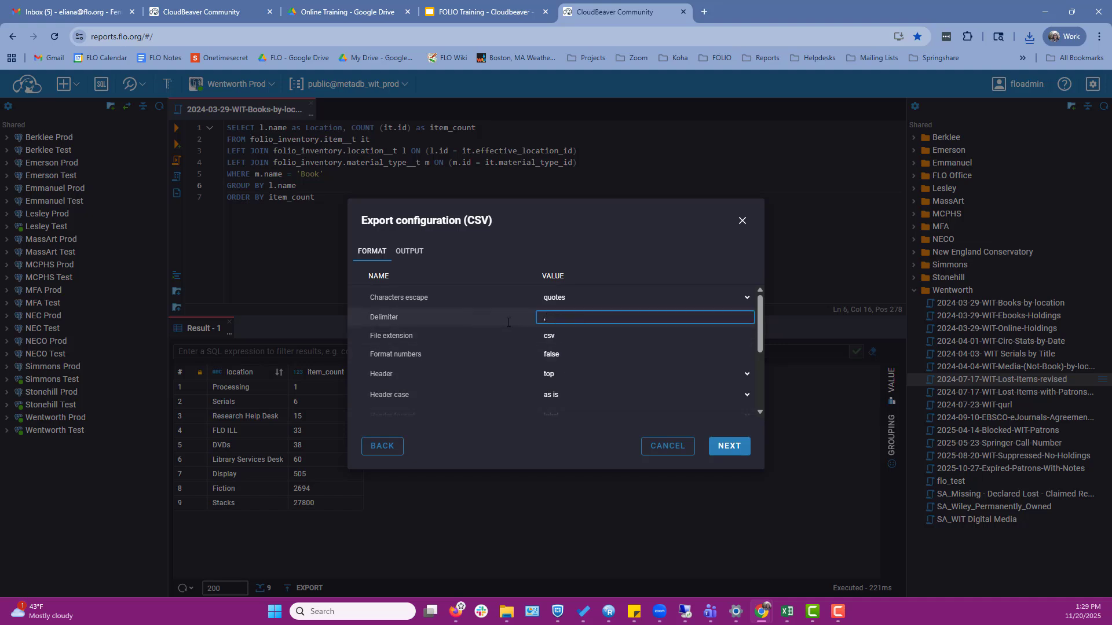
scroll(533, 397, down, 3)
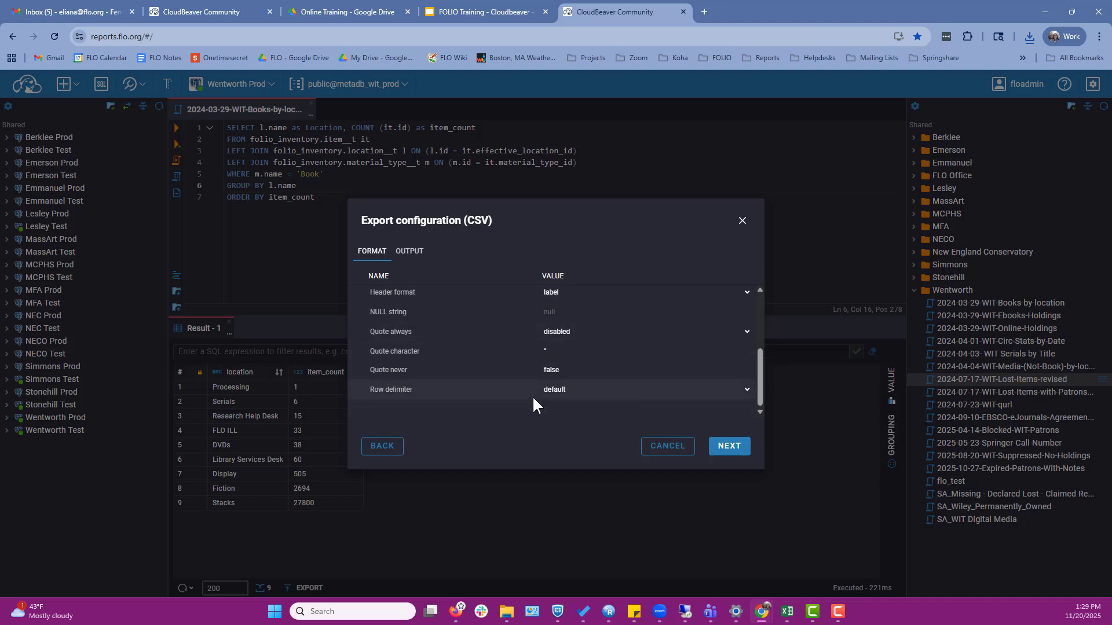
scroll(530, 398, up, 3)
scroll(531, 399, down, 3)
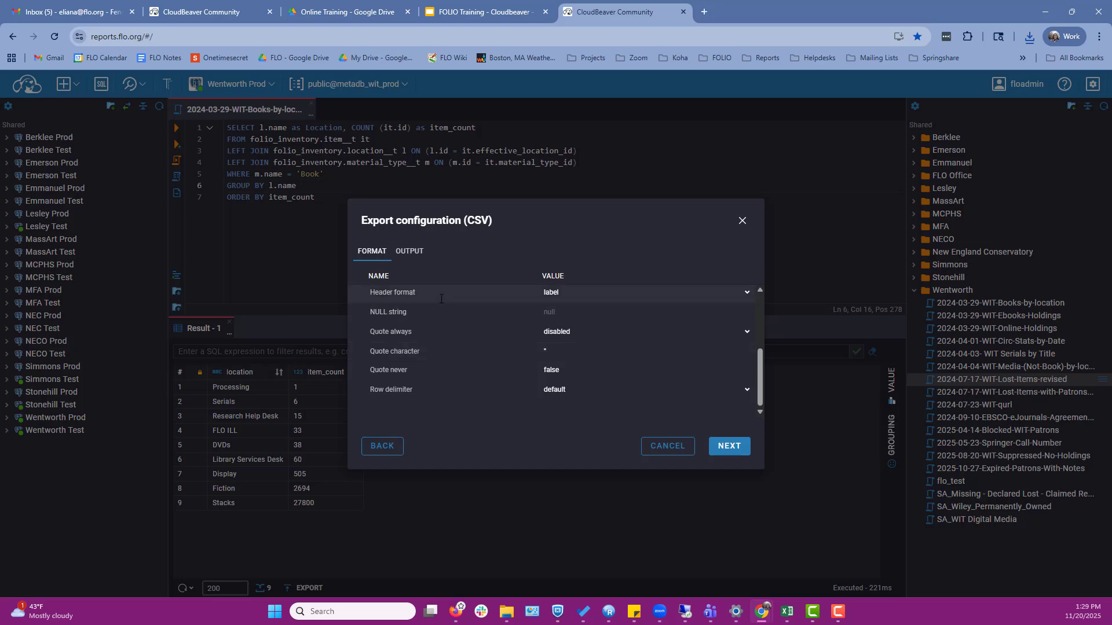
scroll(440, 292, up, 3)
click(407, 259)
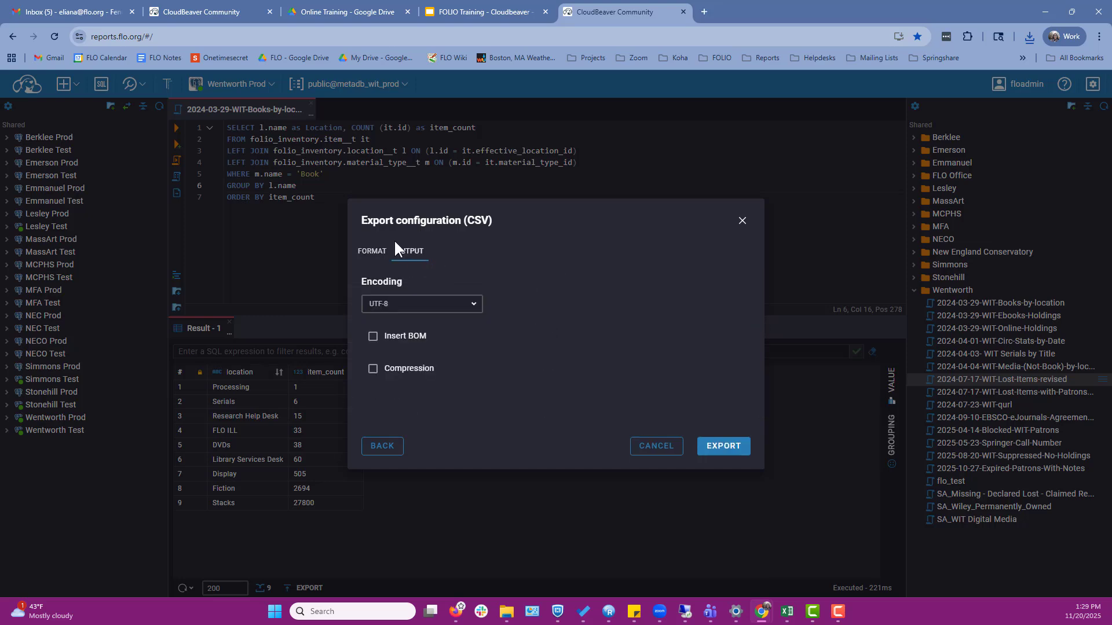
click(728, 455)
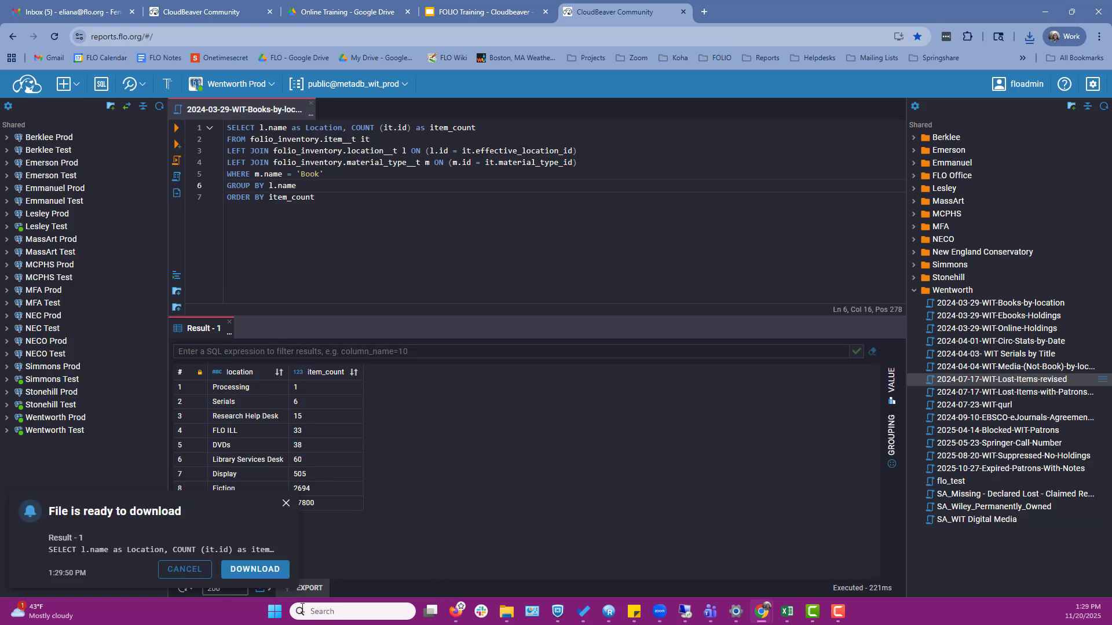
click(255, 570)
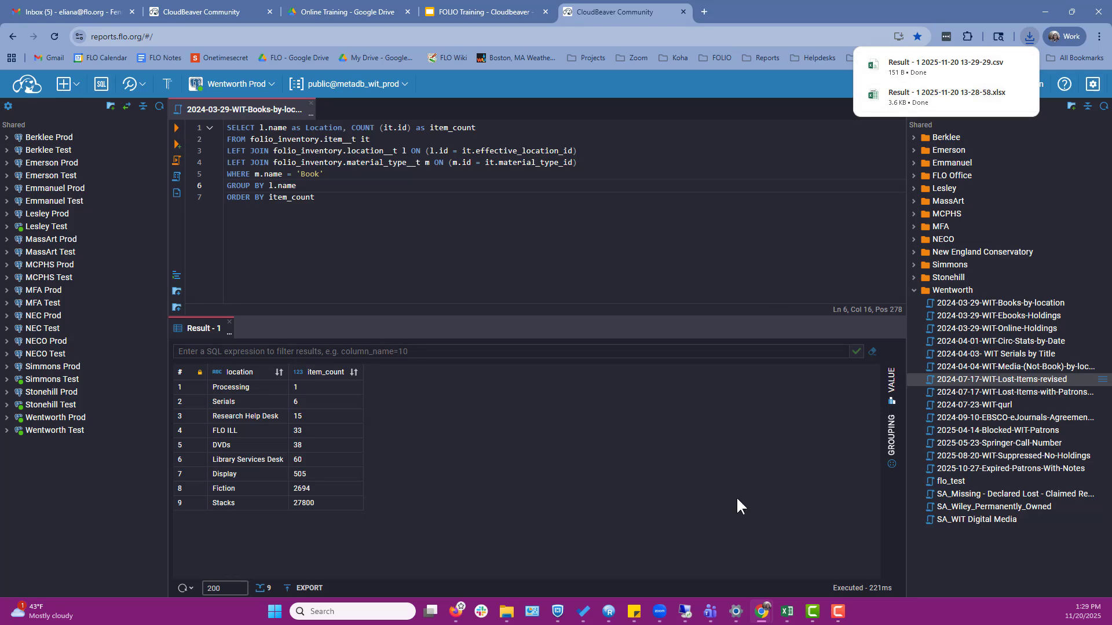
- Close the books-by-location script and open a new blank SQL editor
click(311, 103)
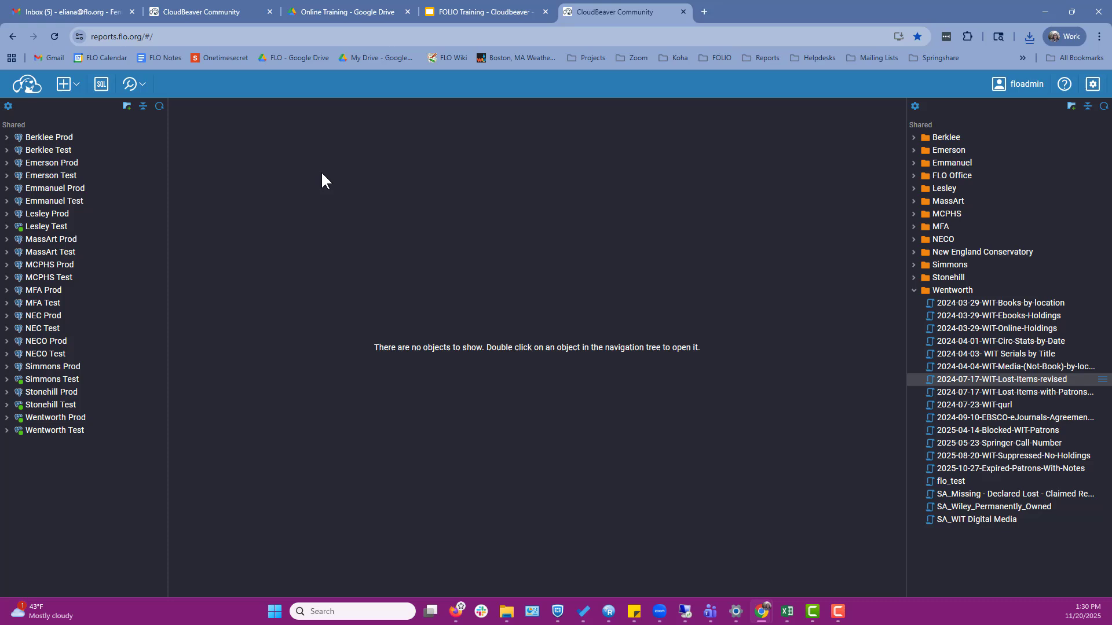
click(101, 88)
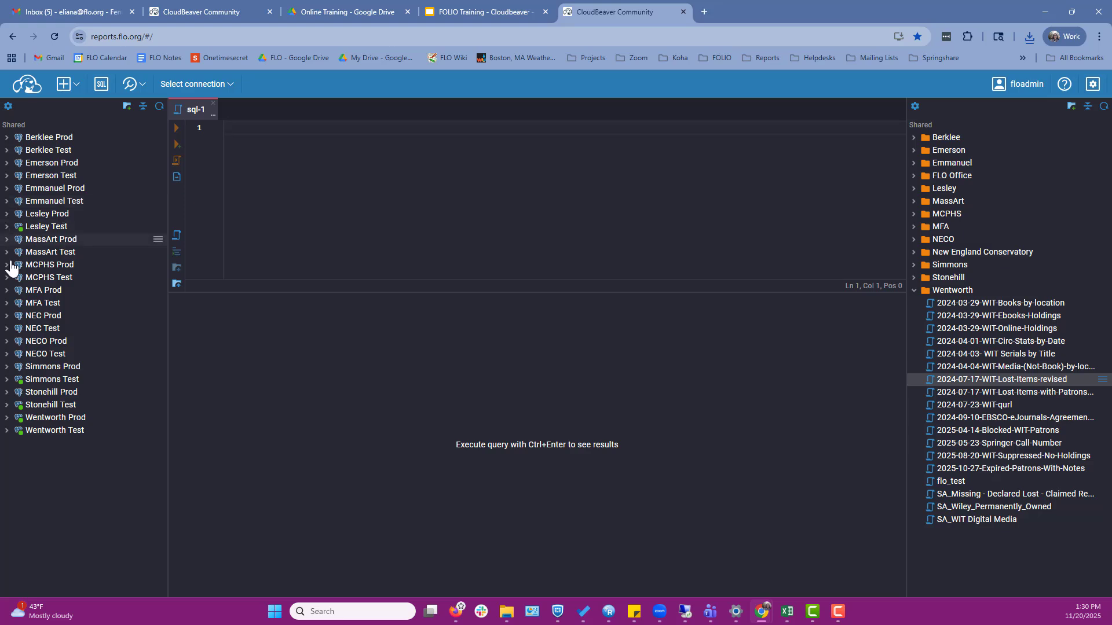
- Expand the Simmons Test connection and look through the schemas of the metadb_sim_test database
click(6, 379)
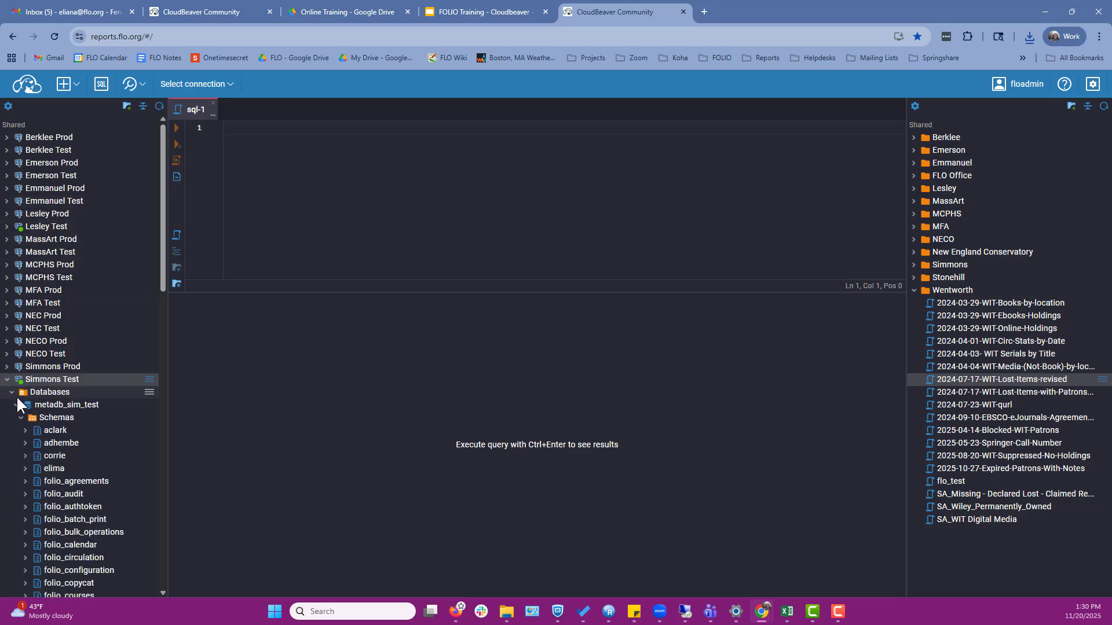
scroll(16, 388, down, 1)
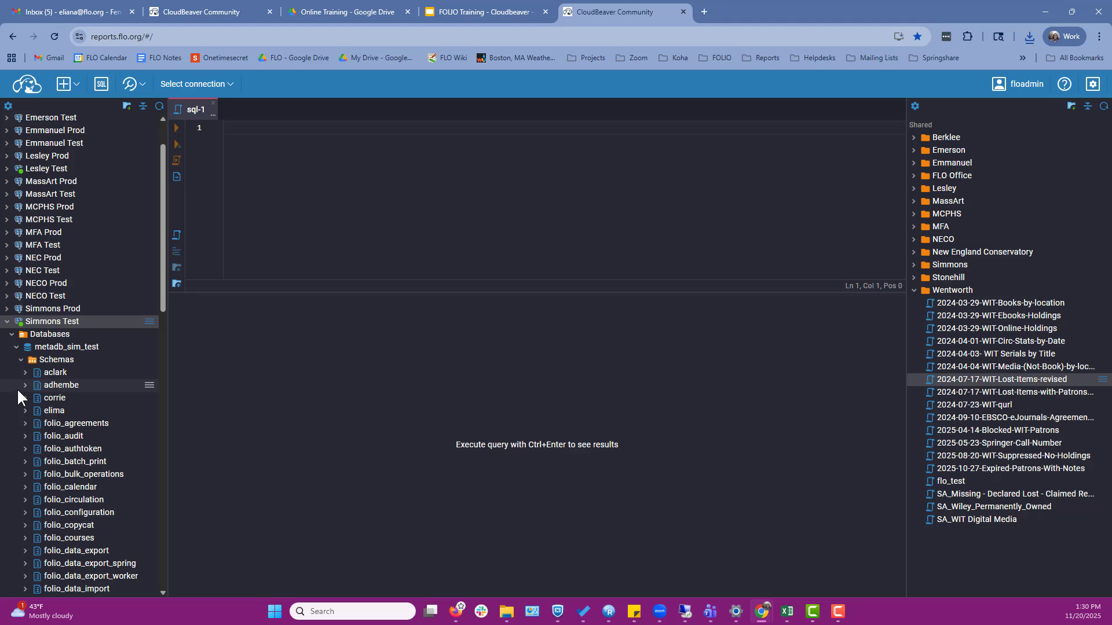
scroll(16, 388, down, 1)
scroll(17, 379, down, 1)
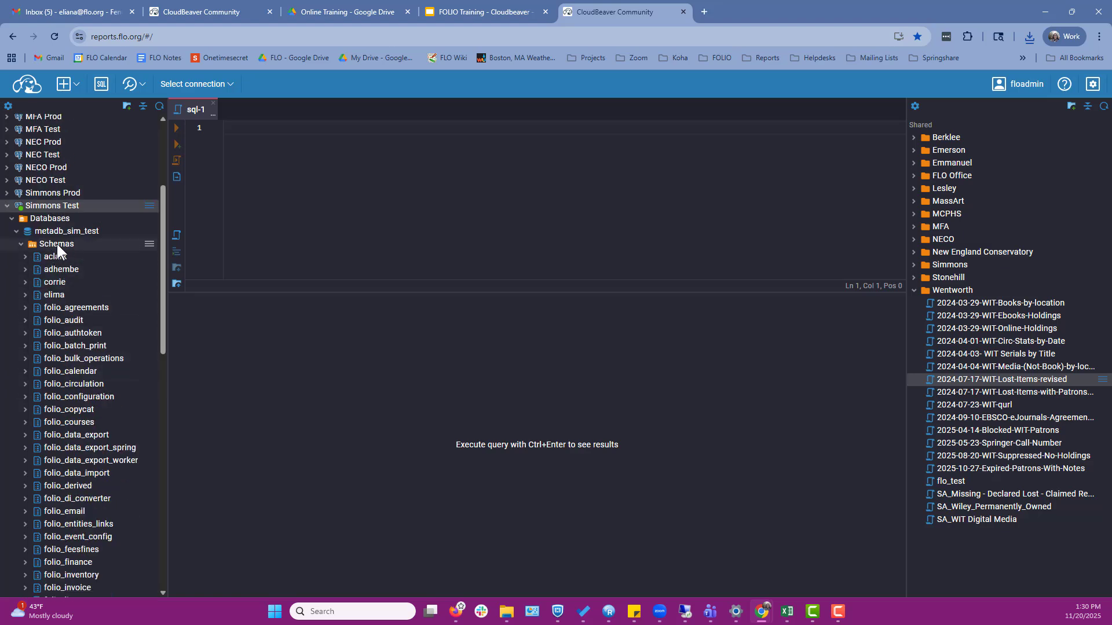
scroll(60, 259, down, 2)
scroll(69, 284, down, 1)
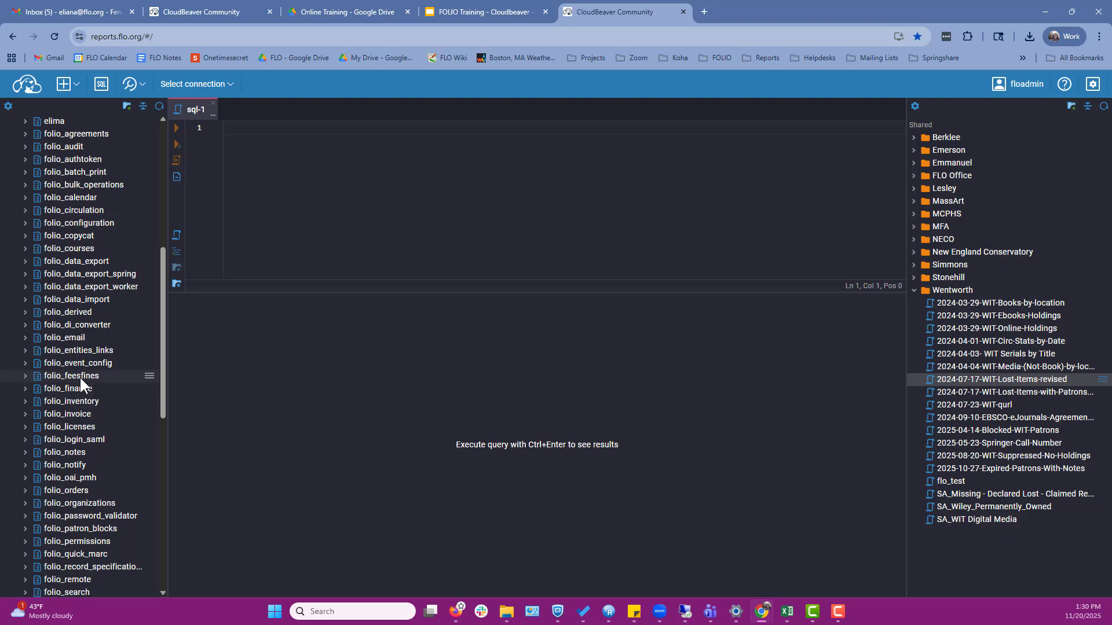
scroll(80, 382, down, 1)
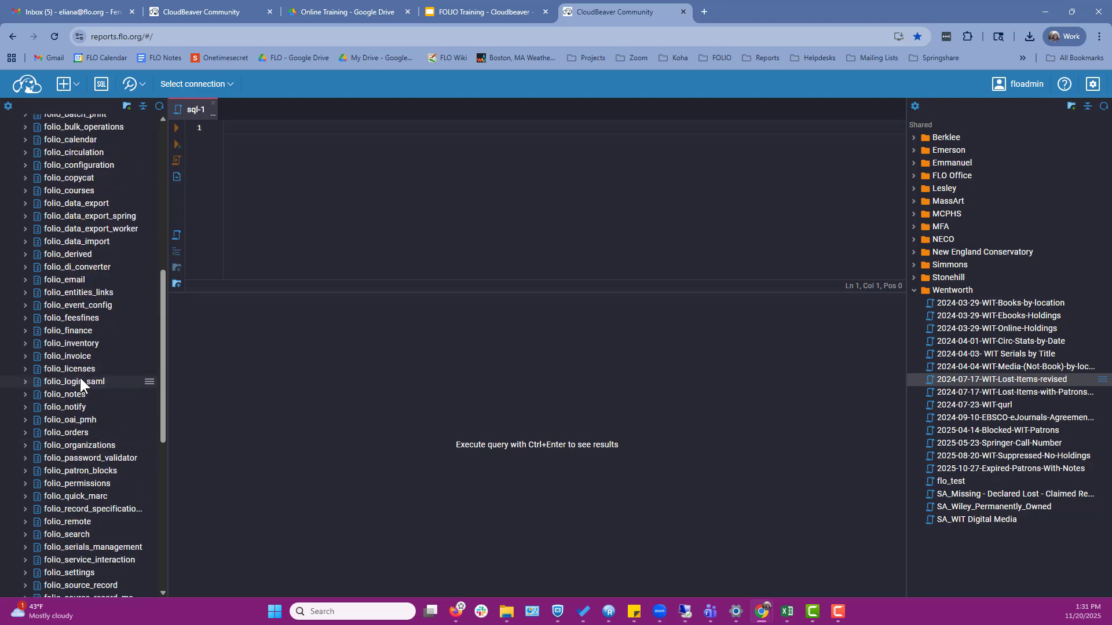
scroll(76, 375, up, 2)
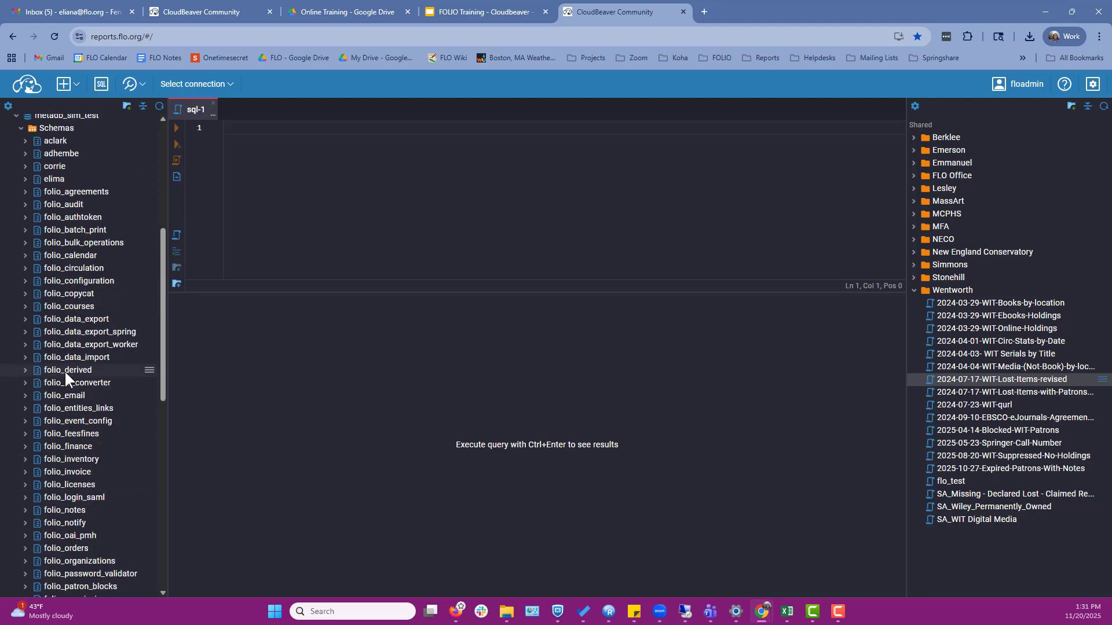
- Expand the tables of the folio_courses schema and widen the navigation tree enough to read the full table names
click(25, 307)
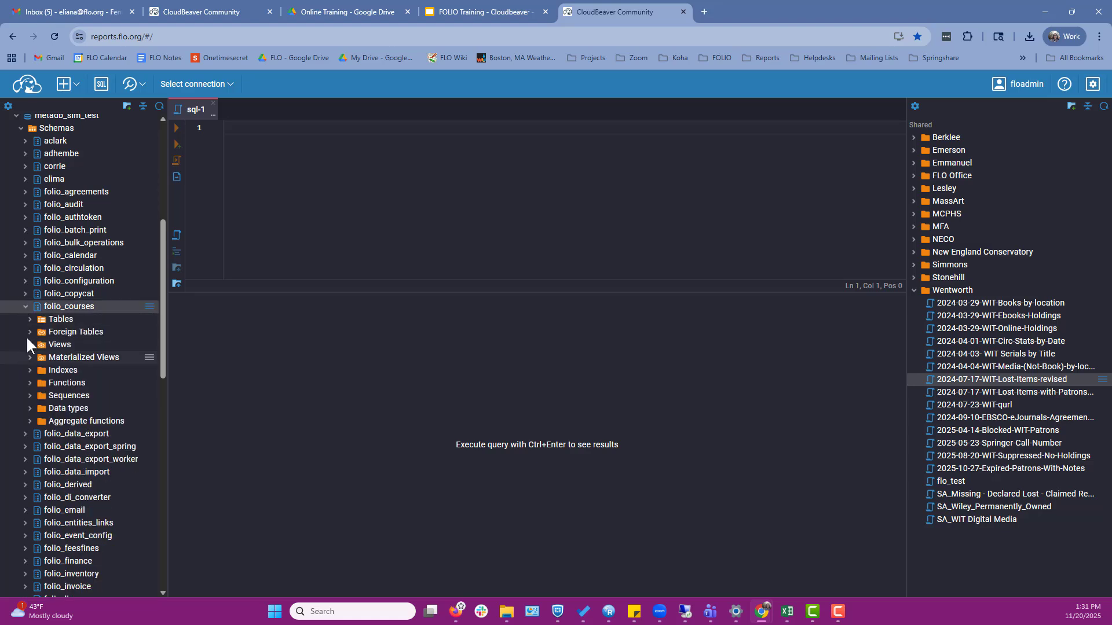
click(29, 320)
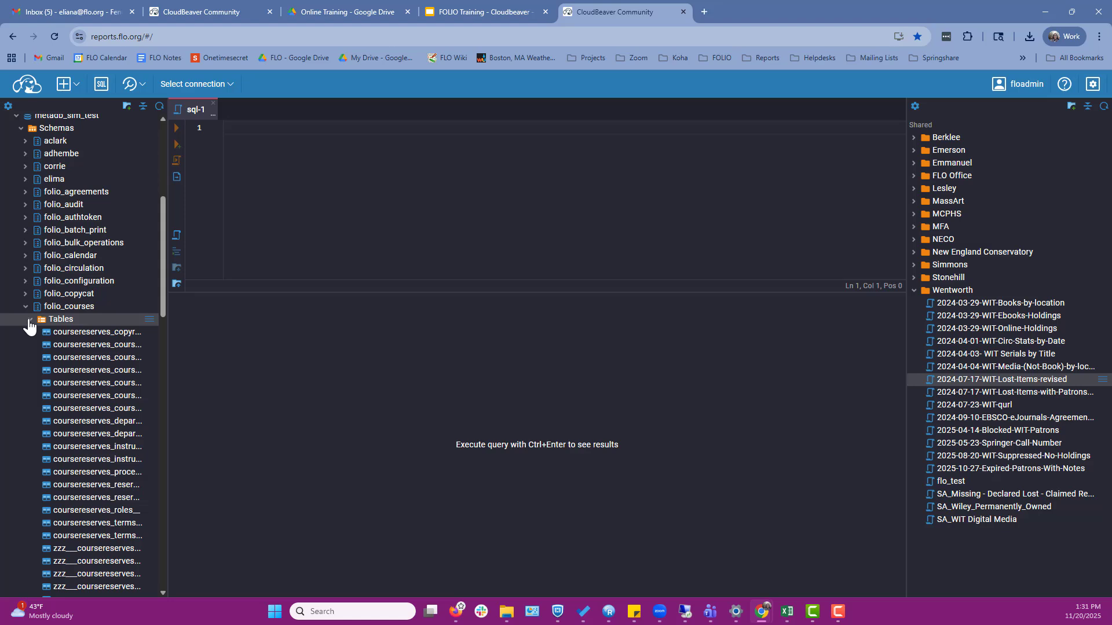
drag(164, 311, 237, 329)
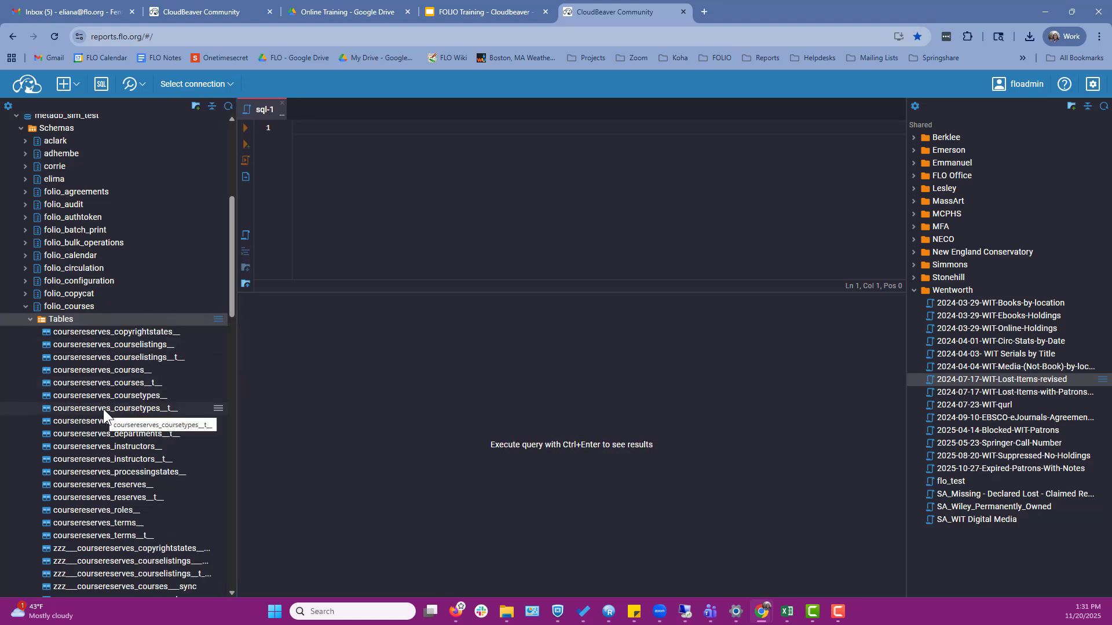
- Open the coursereserves_courses__t__ table and examine its data rows, its properties and its columns
double_click(131, 382)
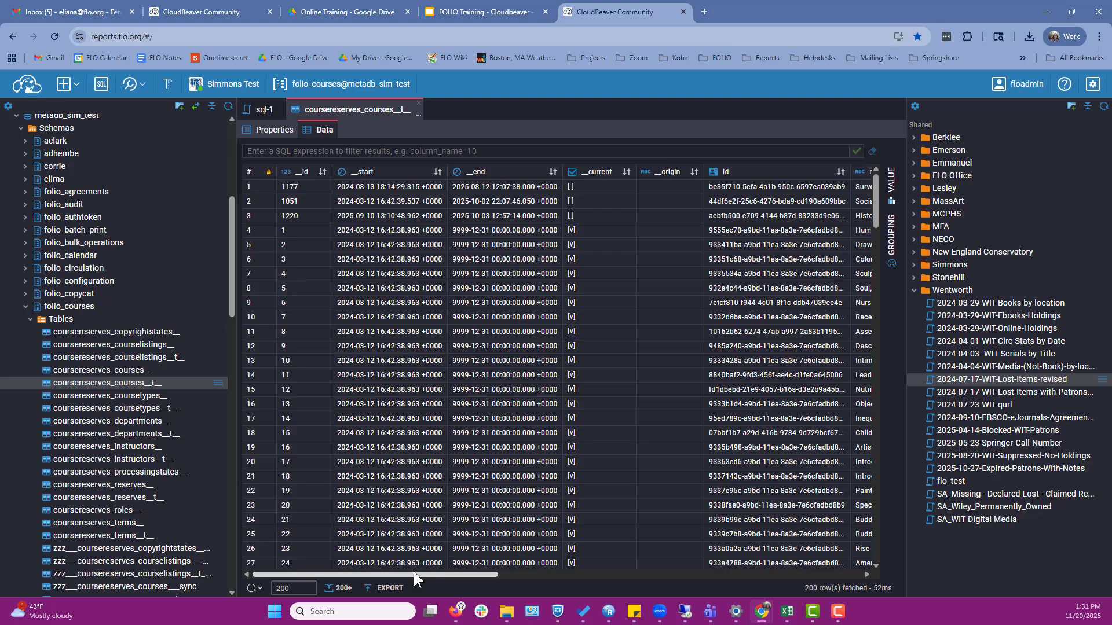
drag(414, 573, 359, 521)
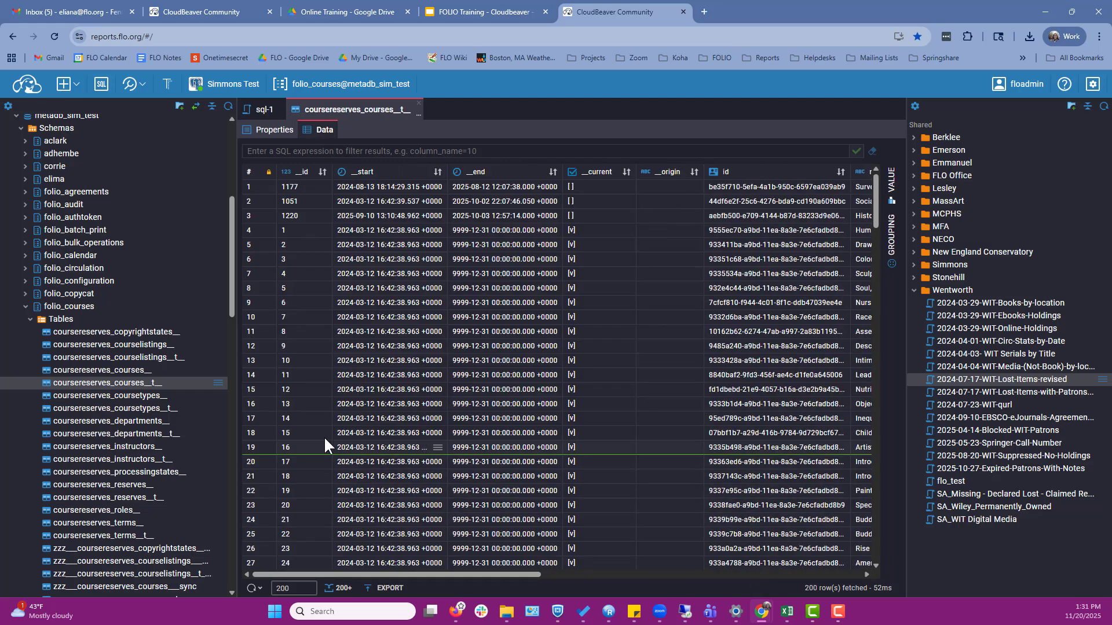
drag(416, 573, 416, 615)
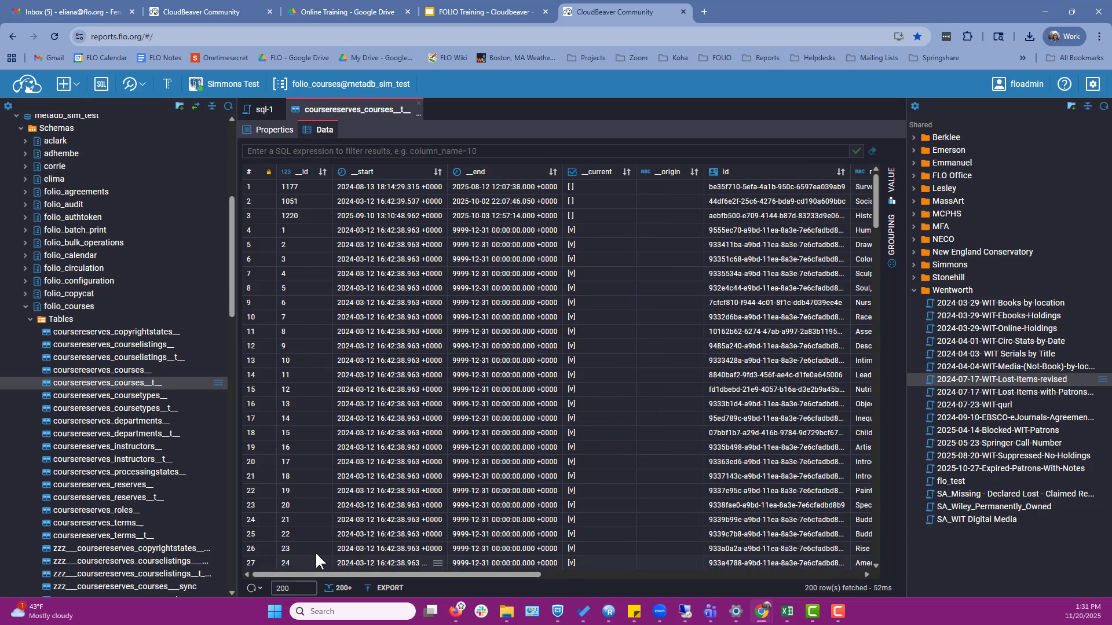
click(270, 135)
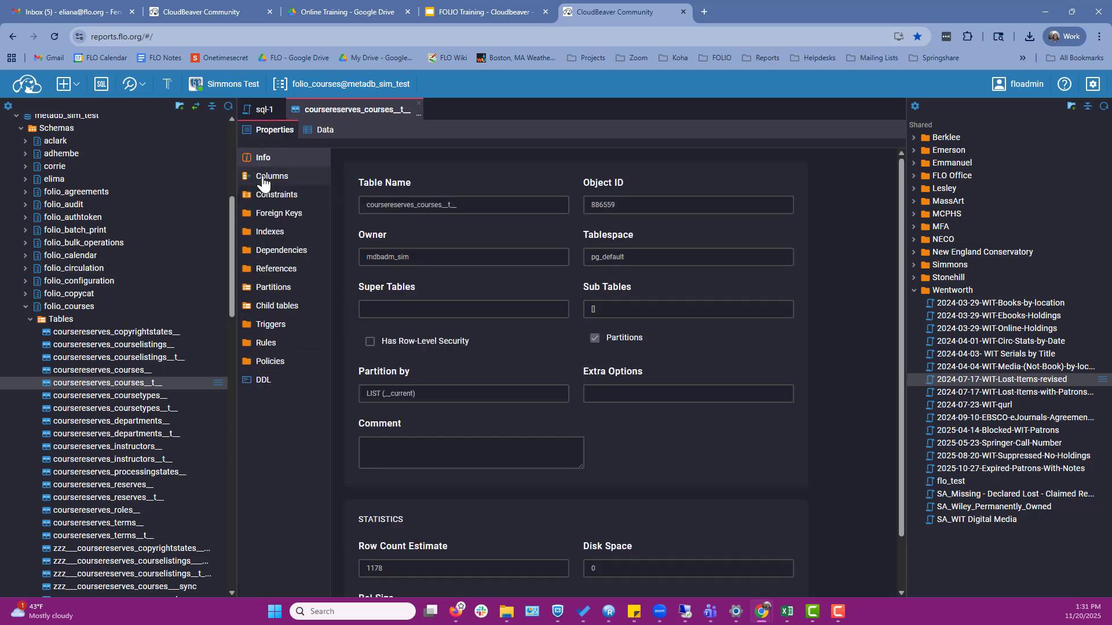
click(263, 177)
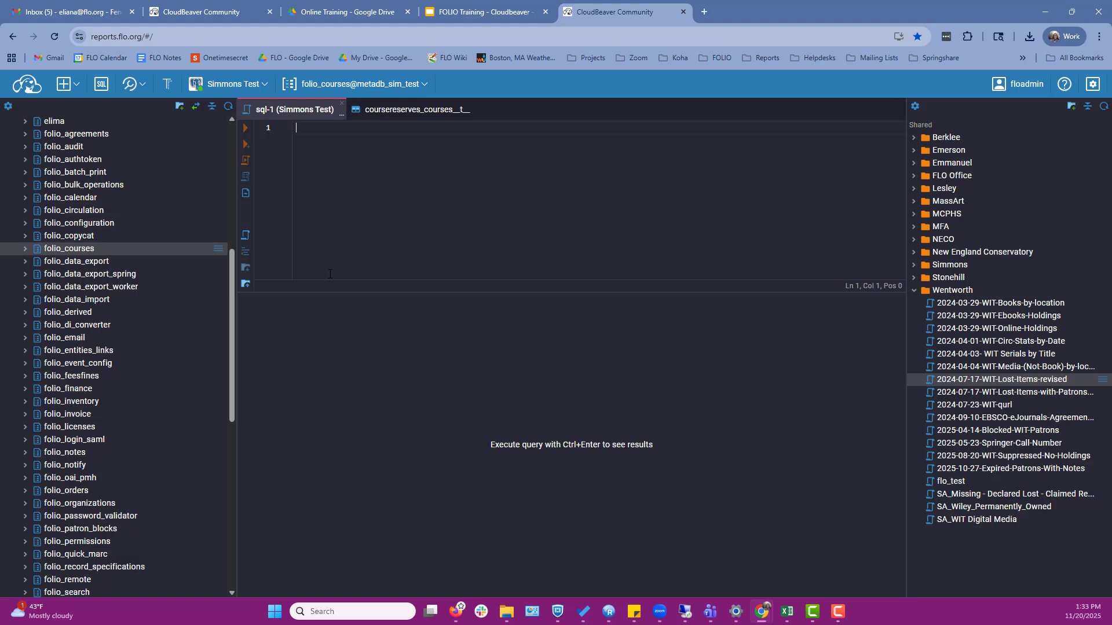
- Begin a query in the sql-1 editor with "select * from folio_courses." on the Simmons Test connection
text(select * from)
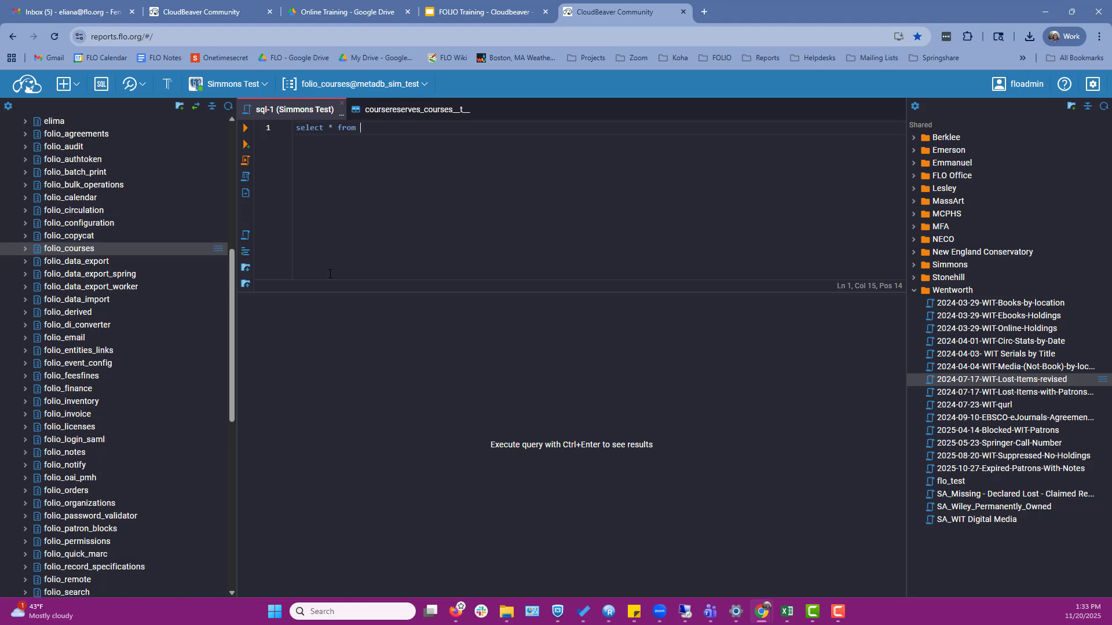
text( folio))
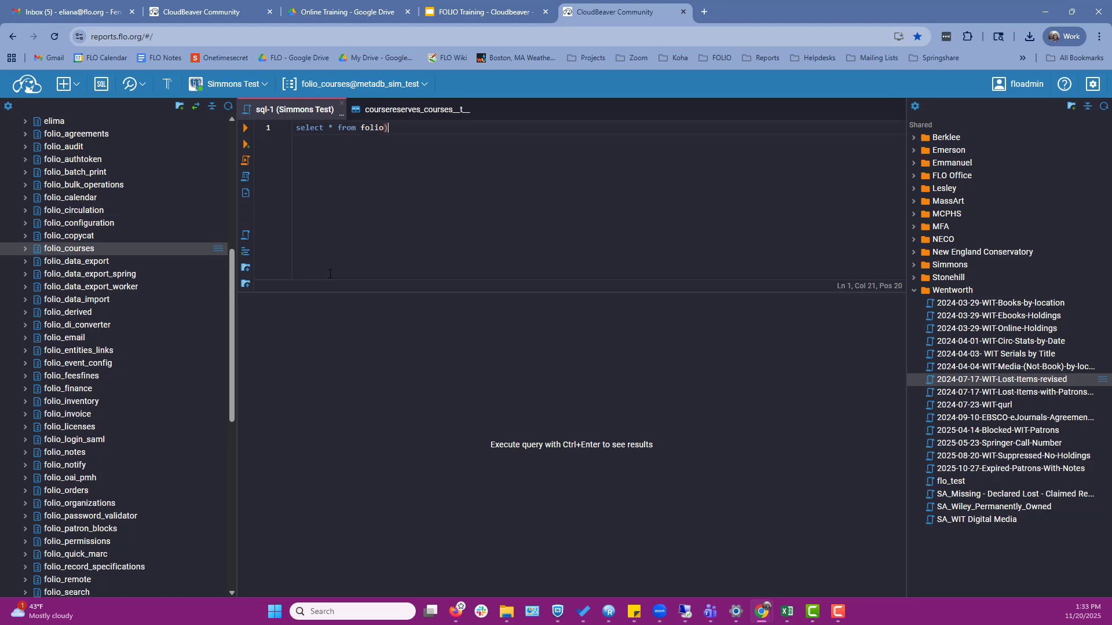
key(BackSpace)
text(_co)
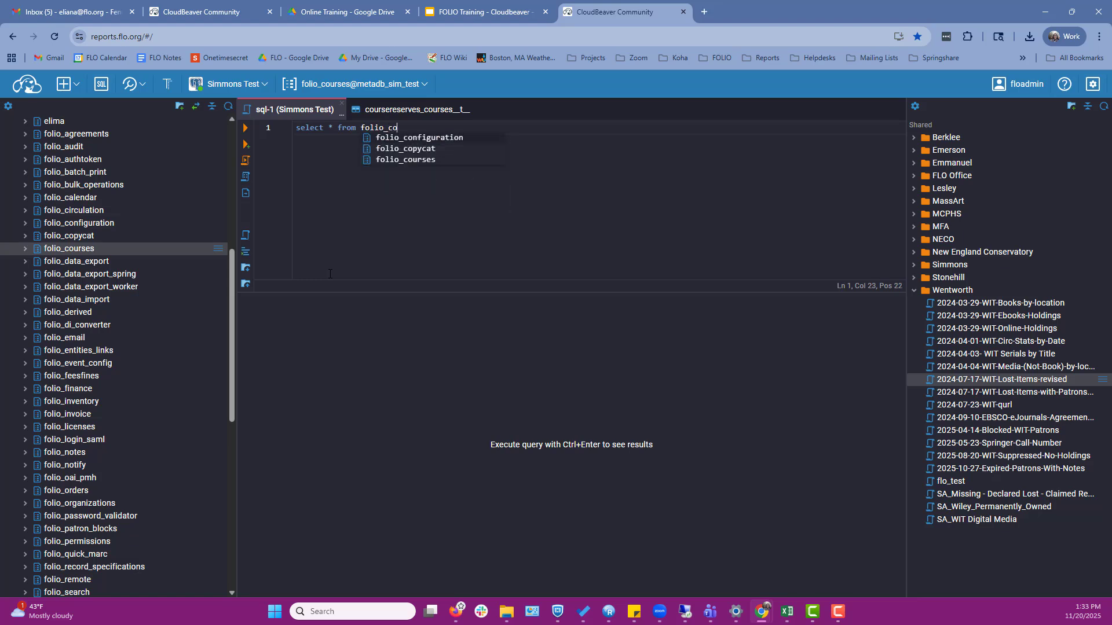
text(urses.)
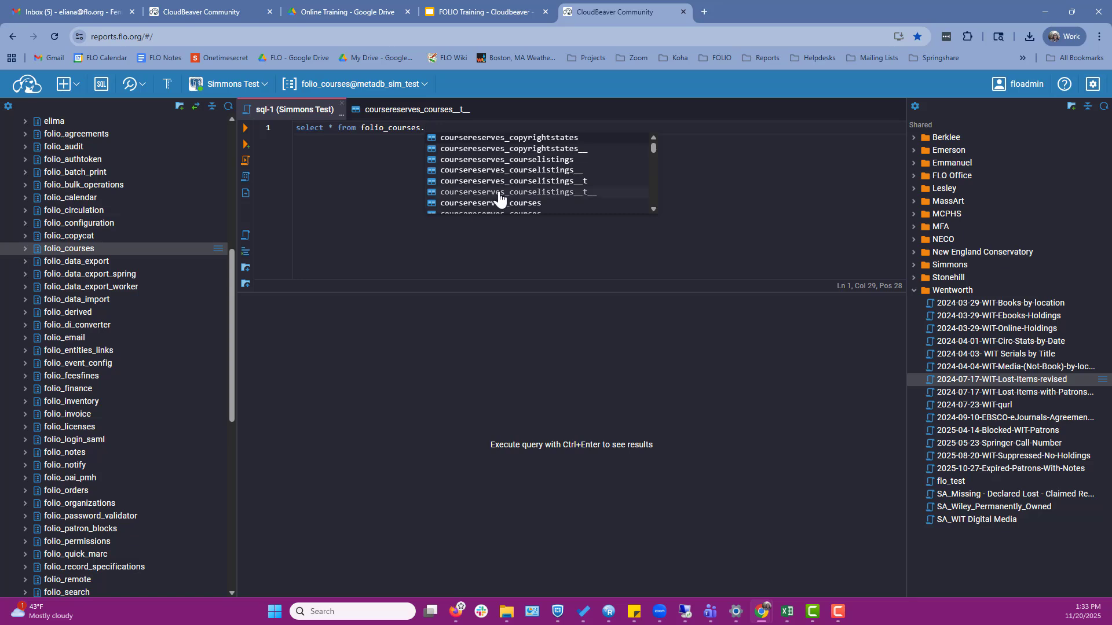
- Compare the suggested names with the folio_courses tables and complete the query with the suggested coursereserves_courses__t table
scroll(535, 190, down, 5)
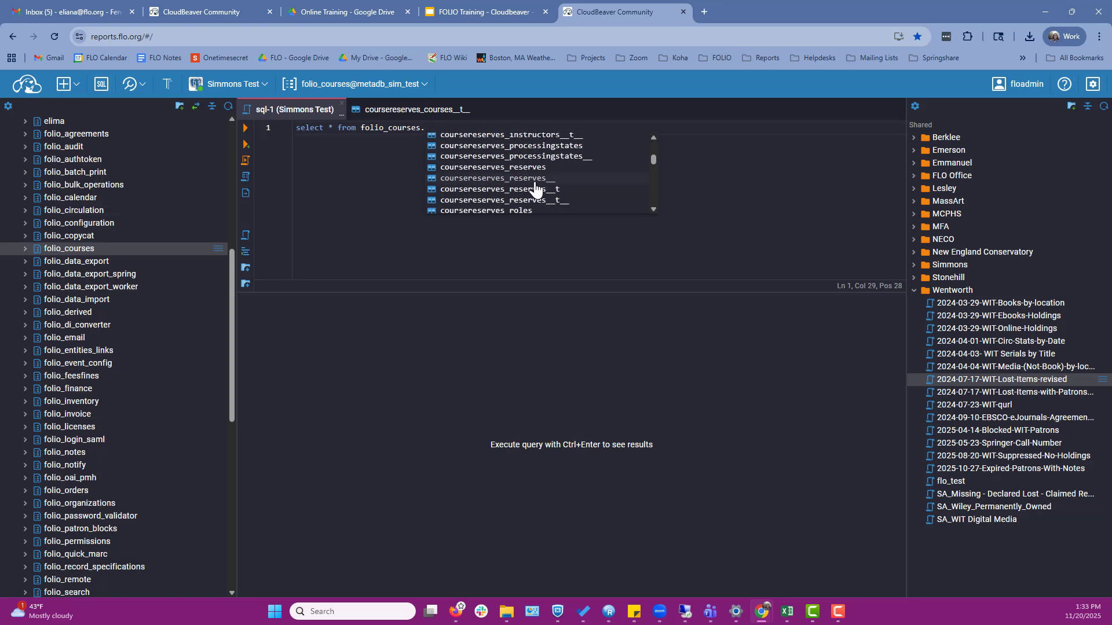
scroll(536, 189, up, 2)
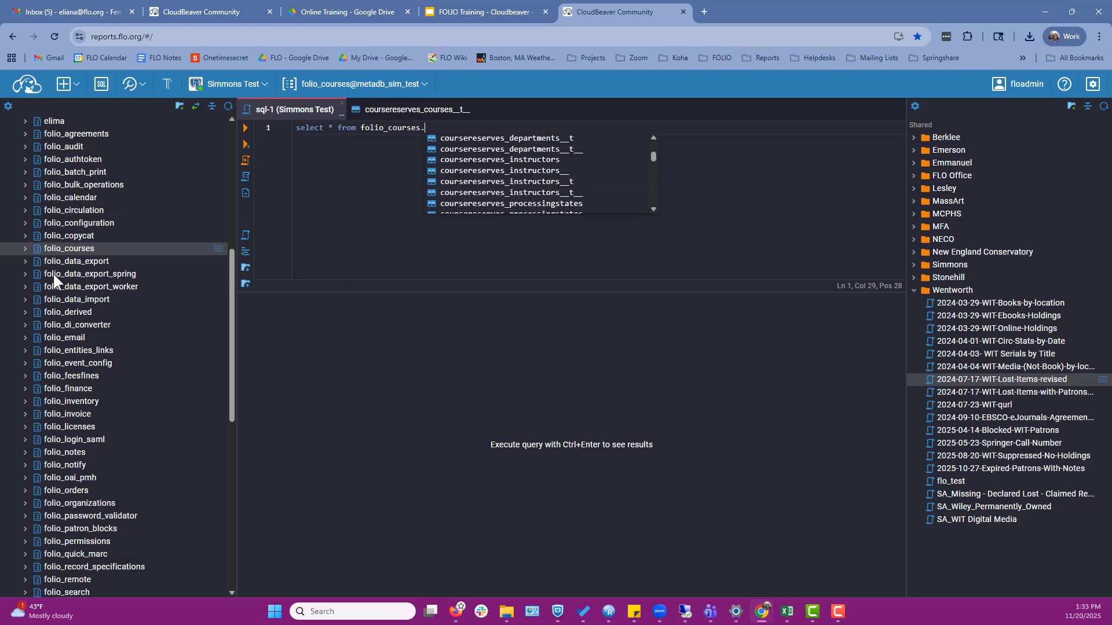
click(19, 248)
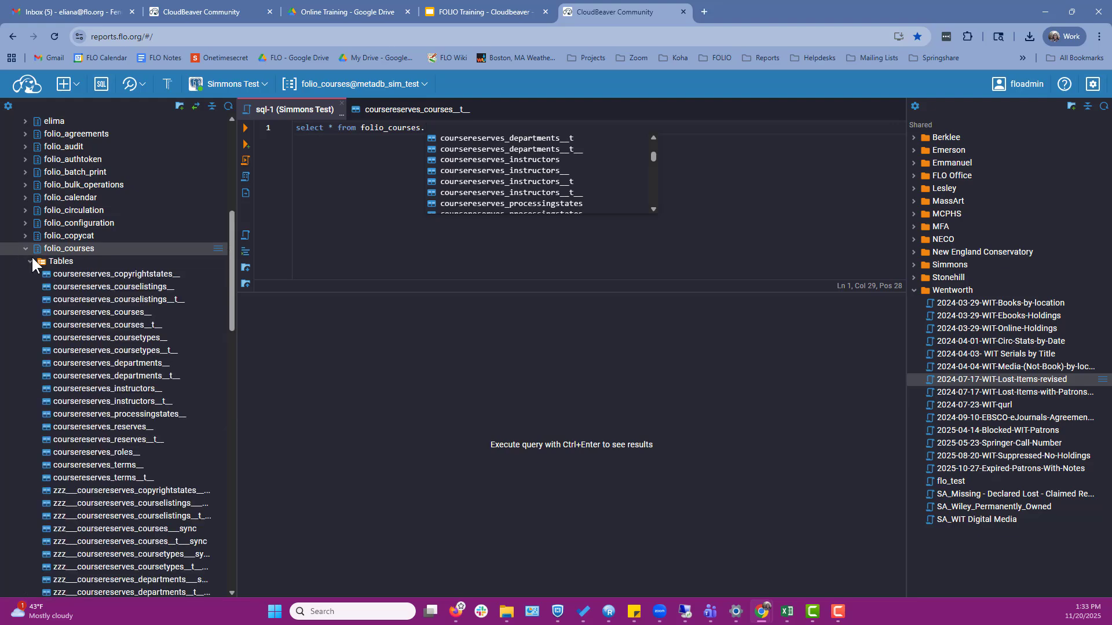
scroll(70, 313, up, 1)
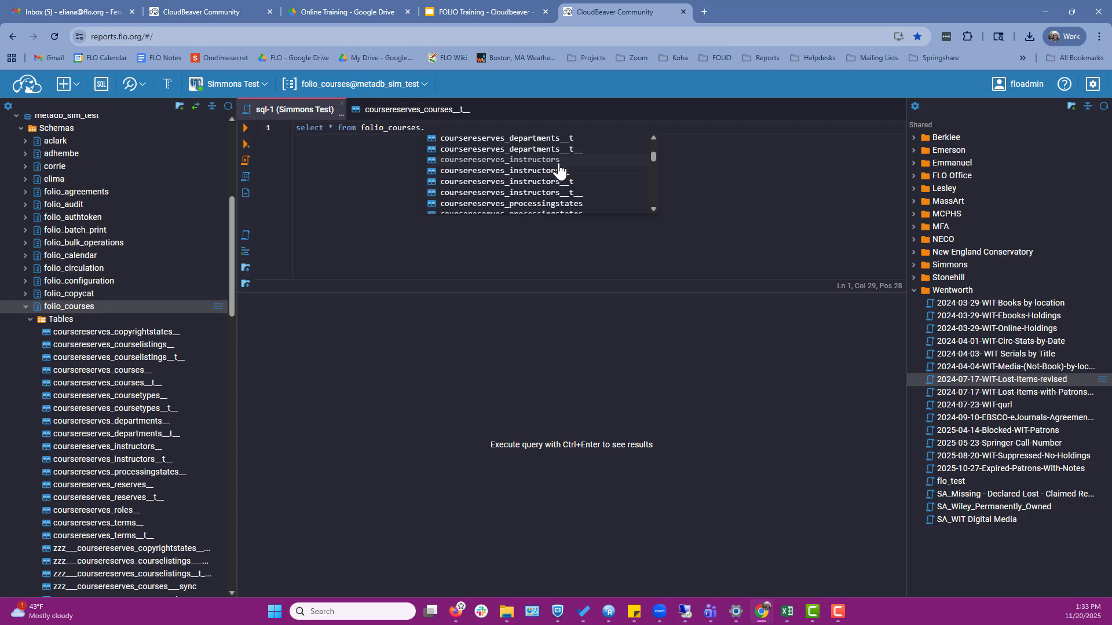
scroll(547, 197, up, 2)
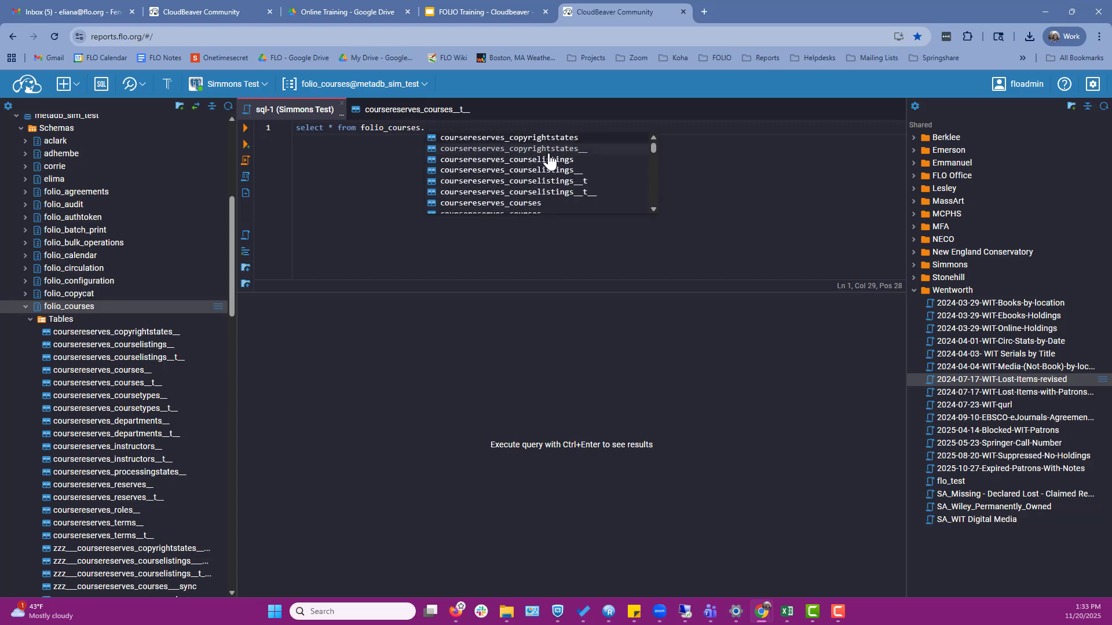
scroll(559, 193, down, 2)
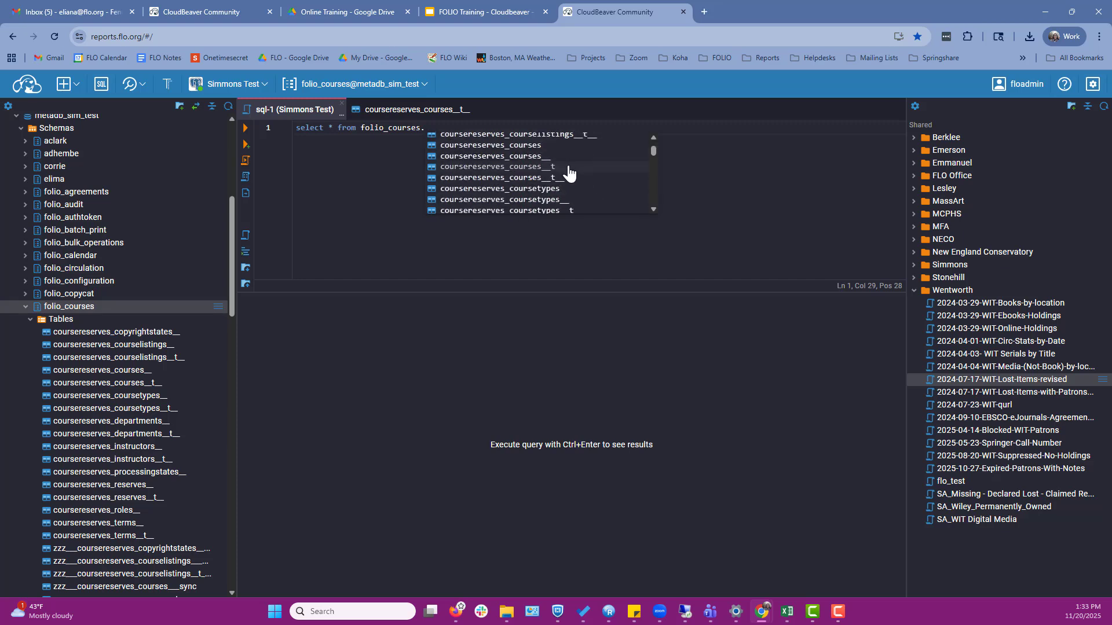
click(565, 168)
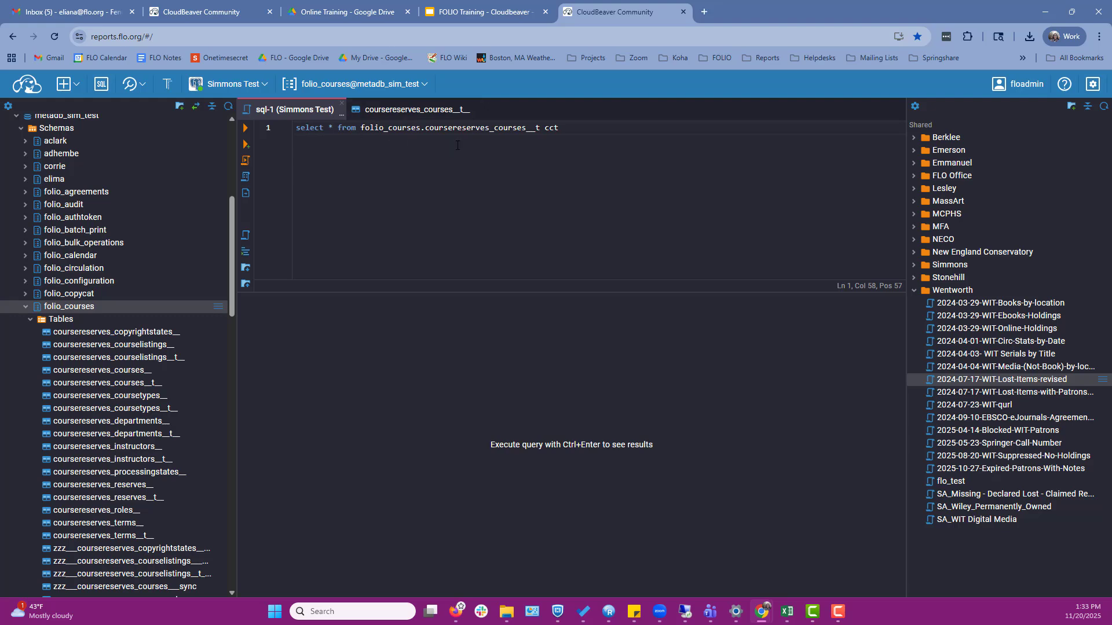
- Run the coursereserves_courses__t query and look across all of its result columns
click(245, 127)
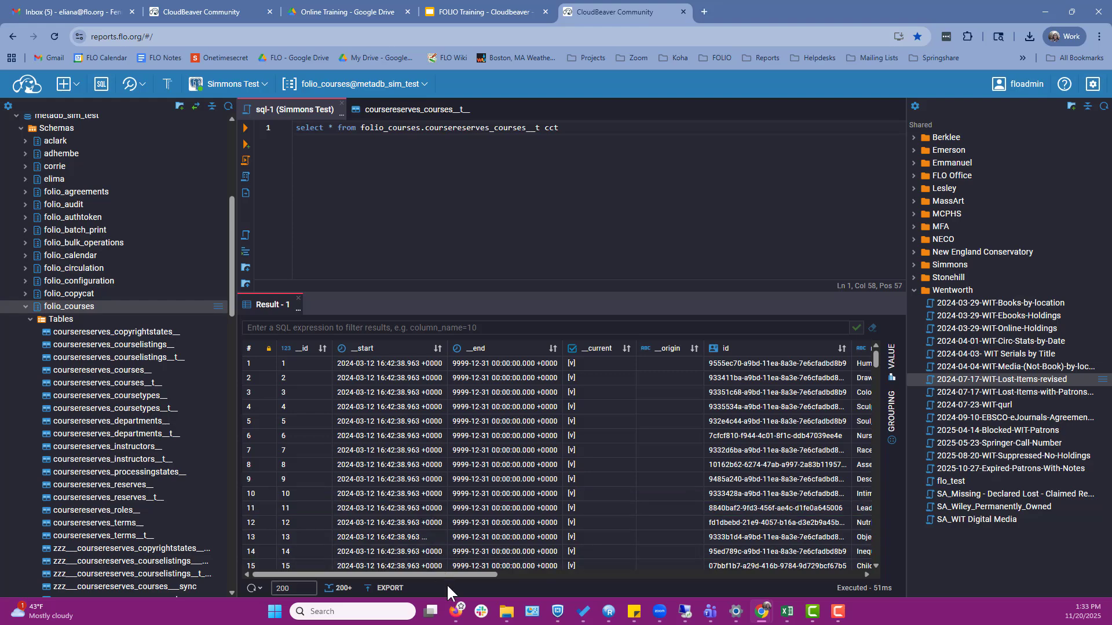
drag(442, 575, 790, 573)
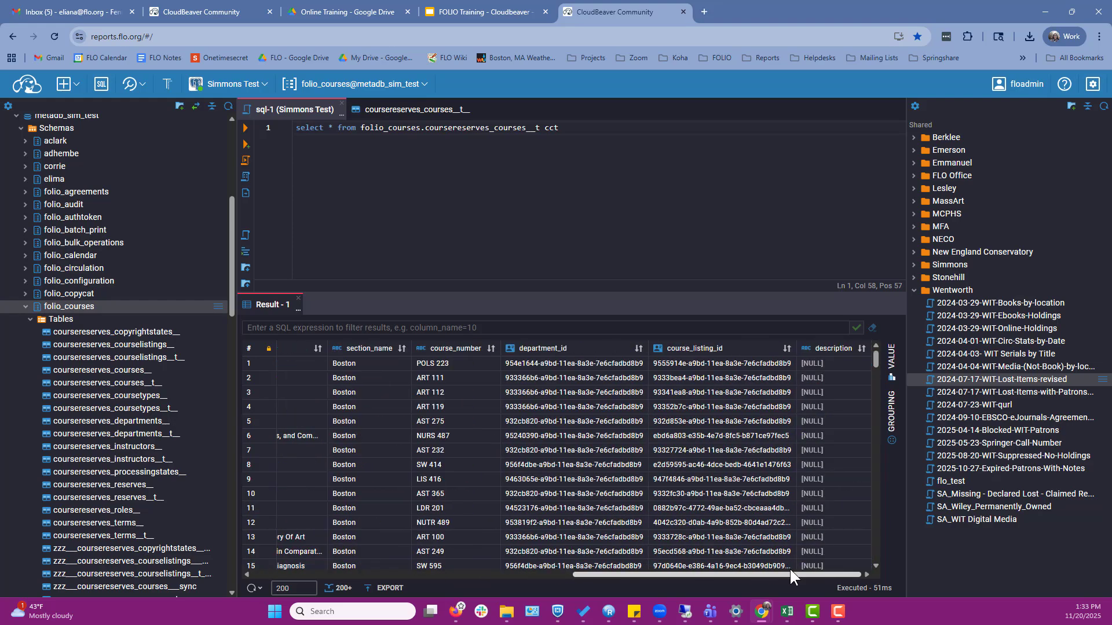
drag(586, 576, 296, 575)
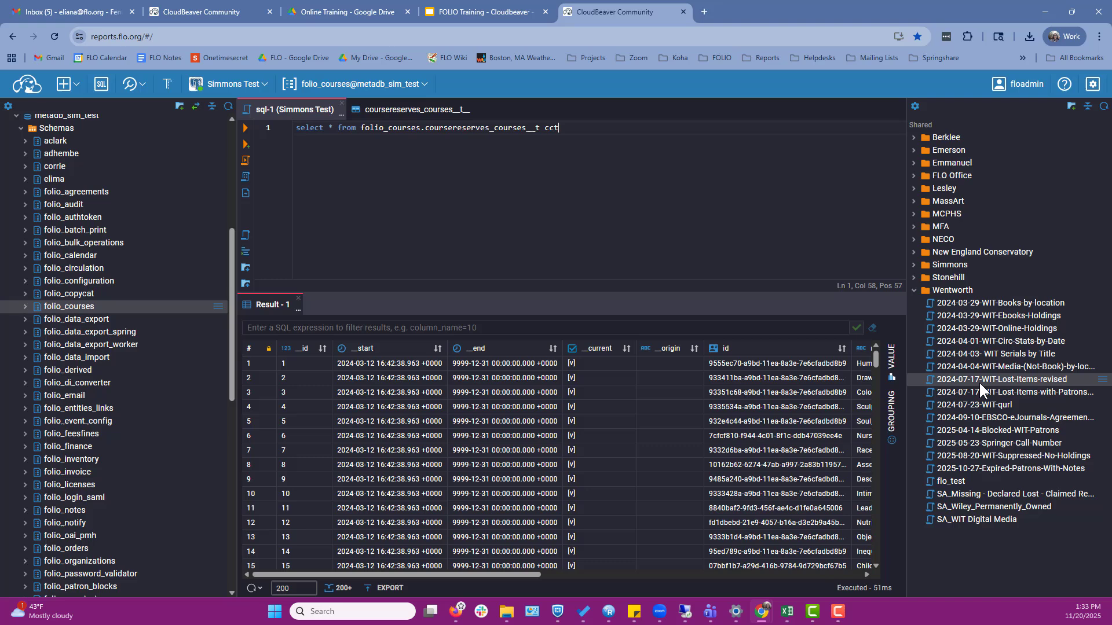
- Collapse the Wentworth folder and save the query as a script named 2025-11-20-Demo-SQL
click(914, 291)
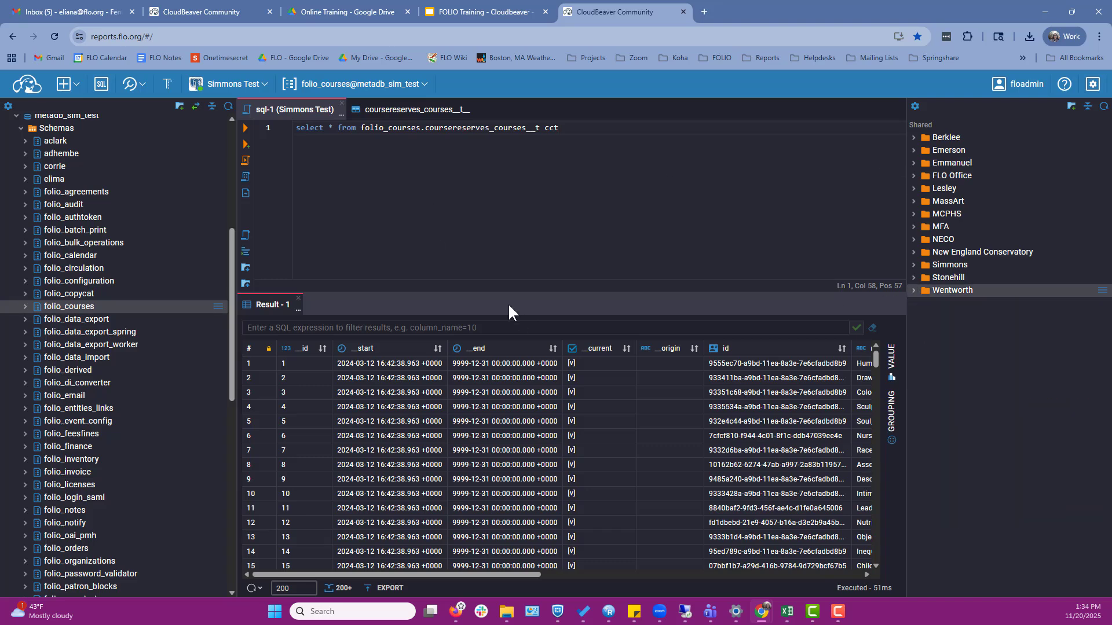
click(245, 240)
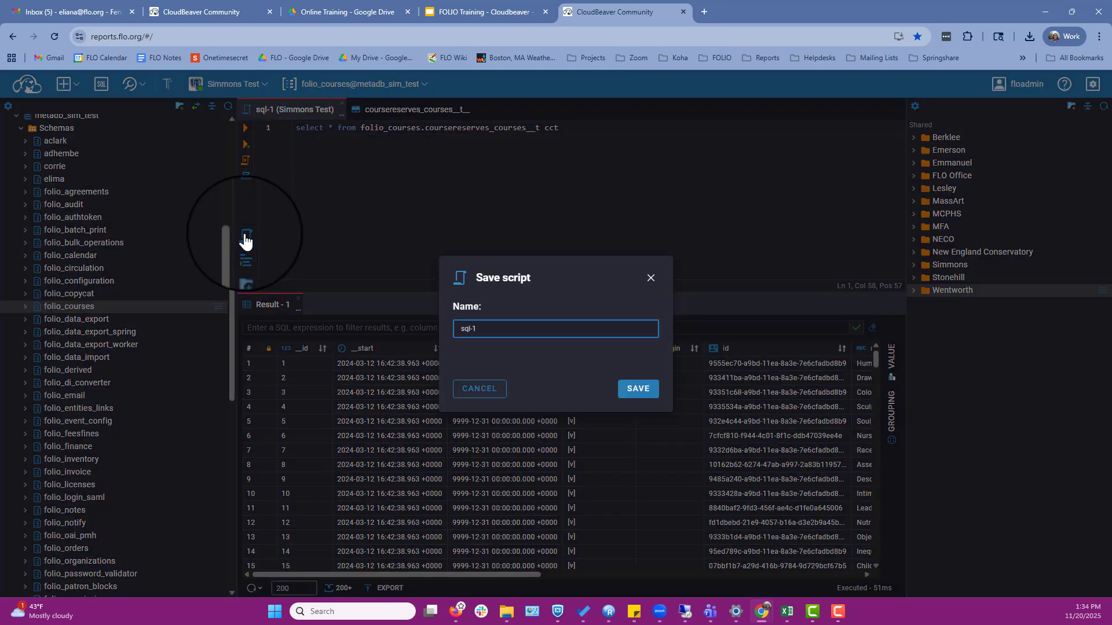
drag(499, 329, 297, 309)
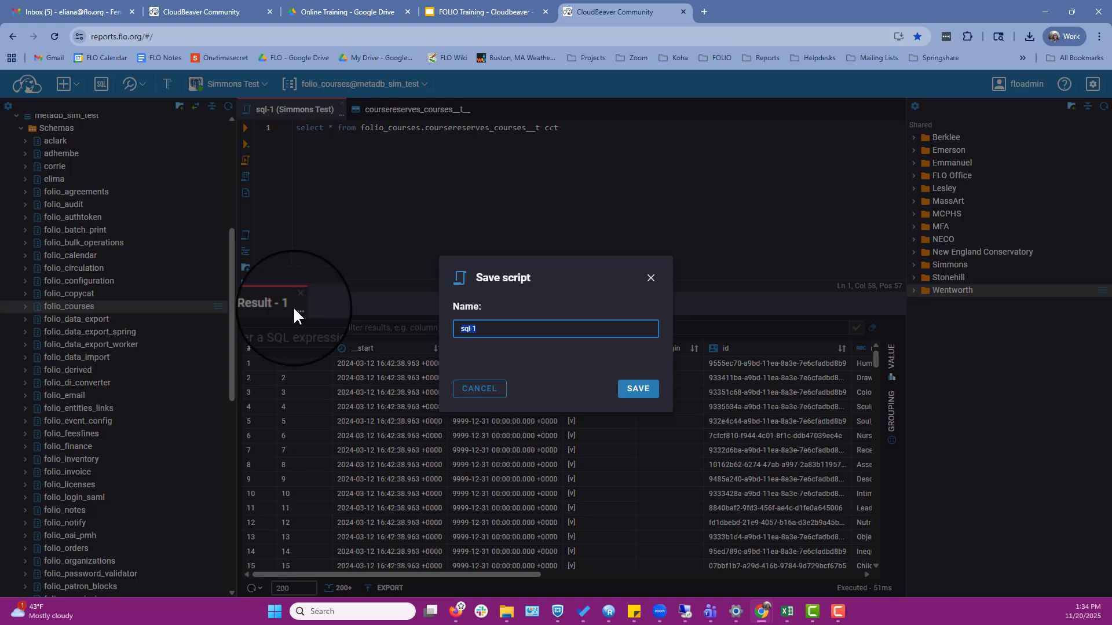
text(202)
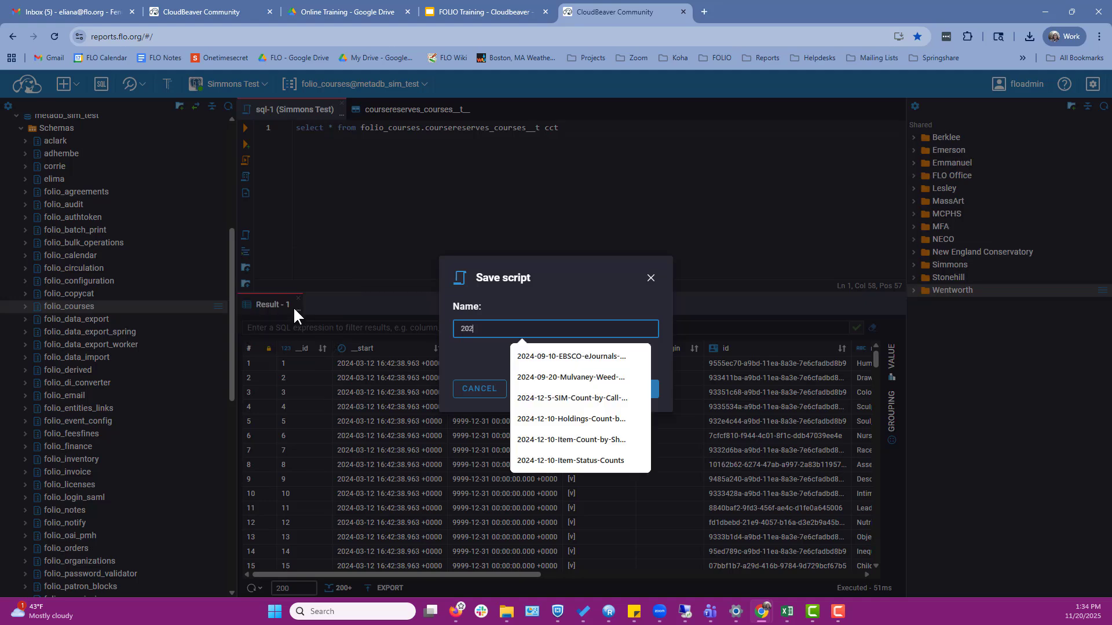
text(5-11)
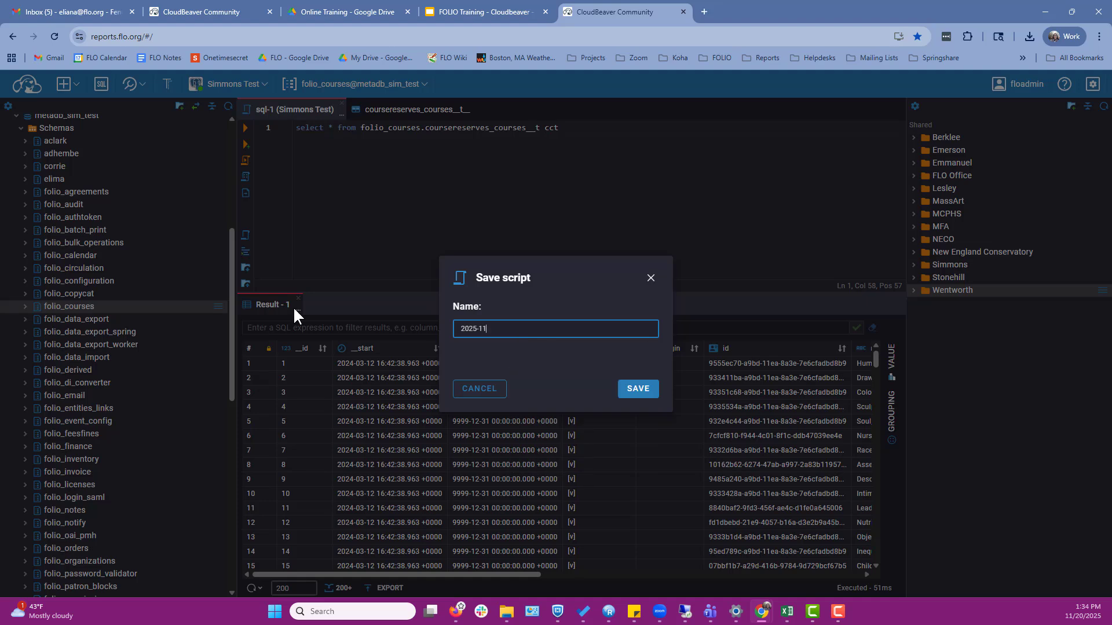
text(-20-Demo-SQL)
click(637, 396)
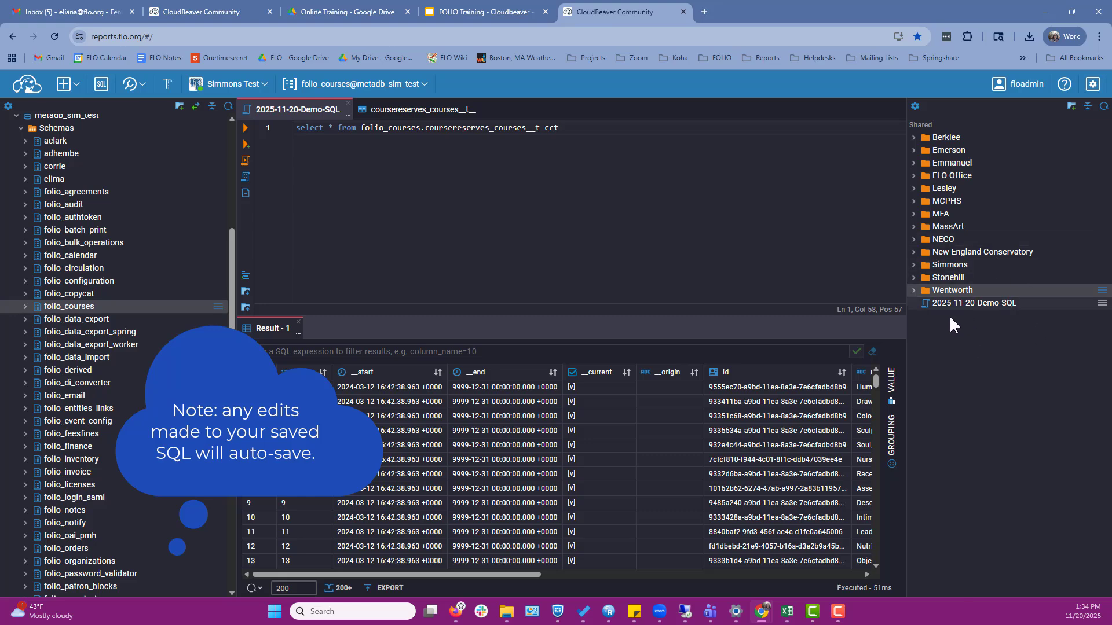
- Move the 2025-11-20-Demo-SQL script into the shared FLO Office folder and collapse that folder
drag(930, 304, 964, 178)
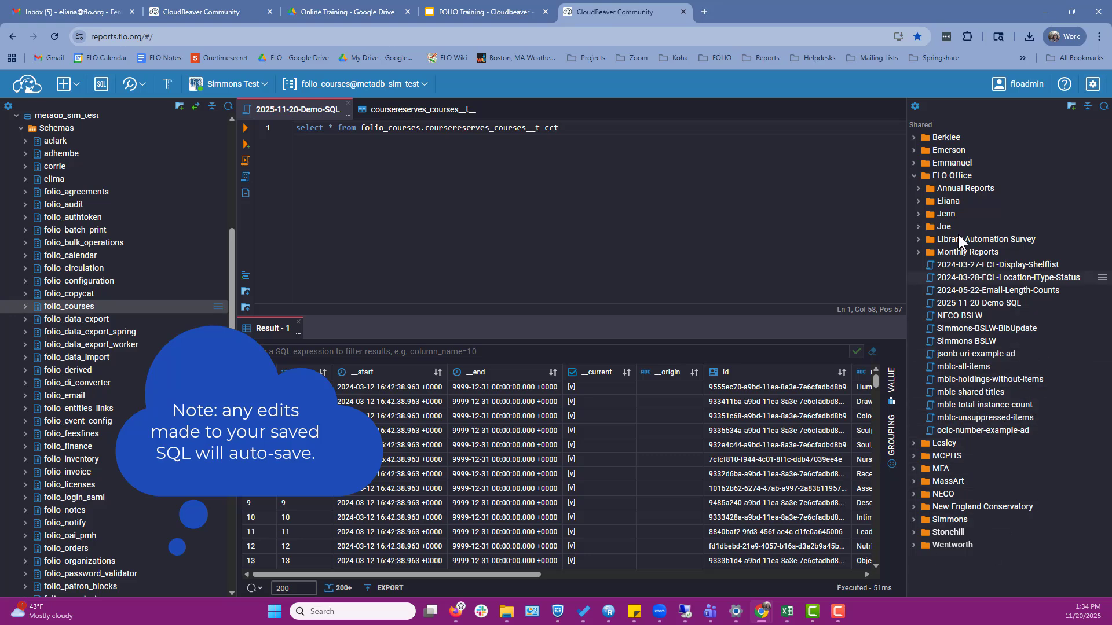
double_click(929, 178)
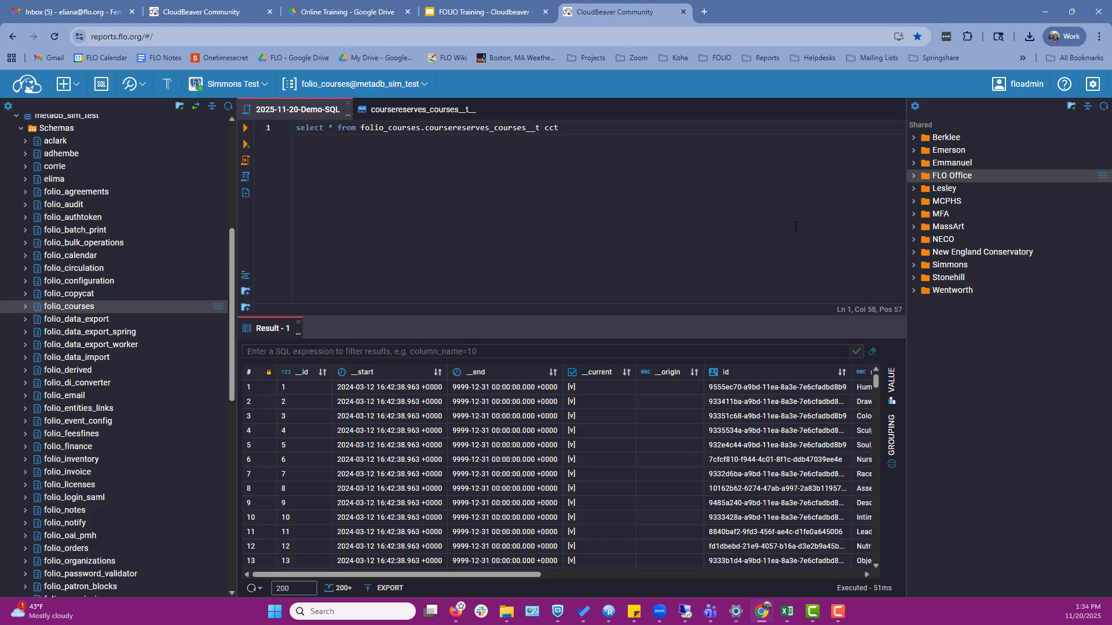
- Look at the contents of the shared Berklee and Emerson folders, collapsing each one again
click(914, 138)
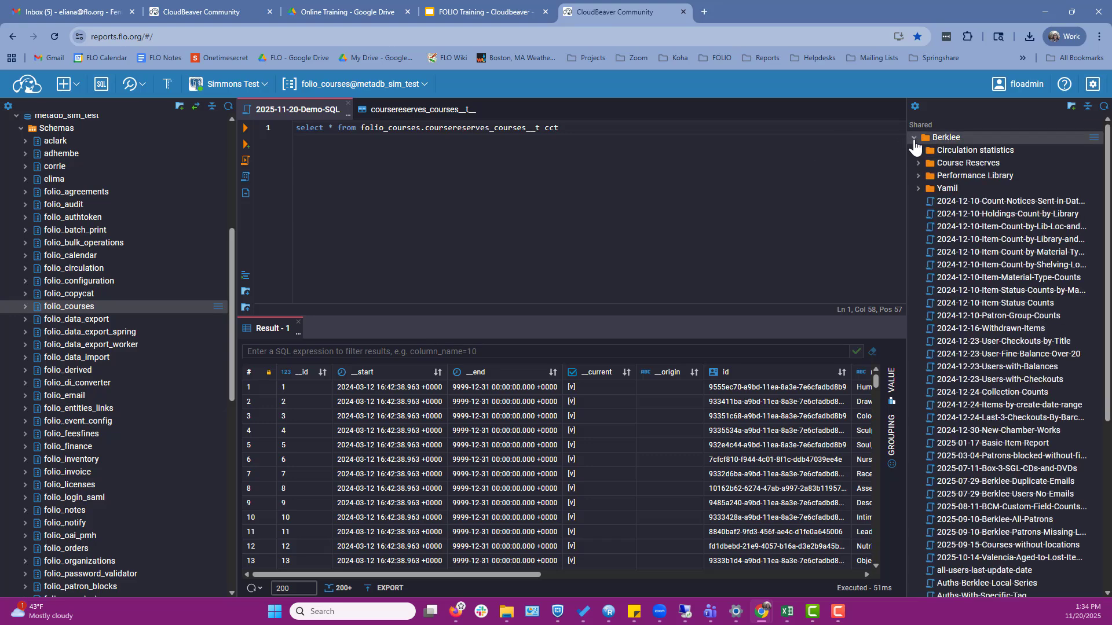
click(913, 138)
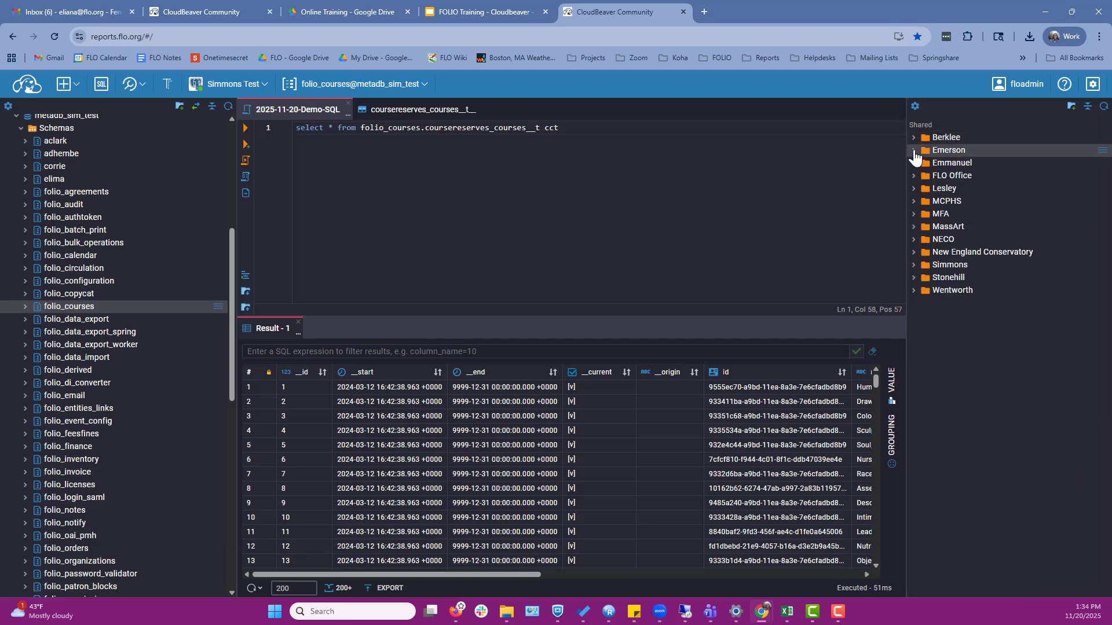
click(913, 151)
click(914, 152)
- Close the demo script and the coursereserves_courses__t table, and open Wentworth's 2024-03-29-WIT-Books-by-location script
click(347, 104)
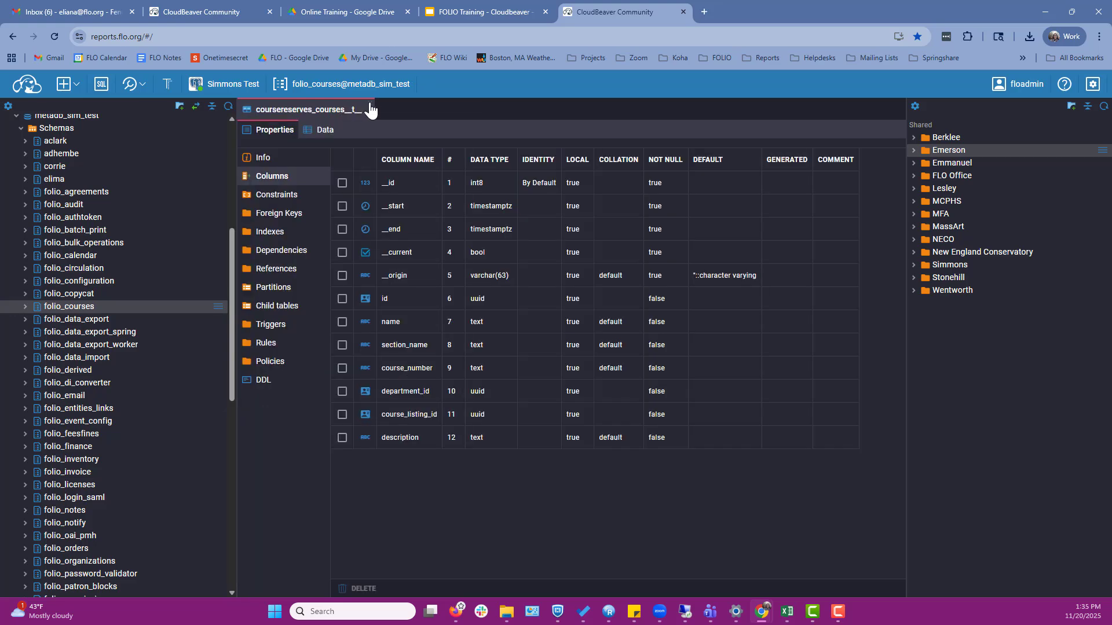
click(369, 108)
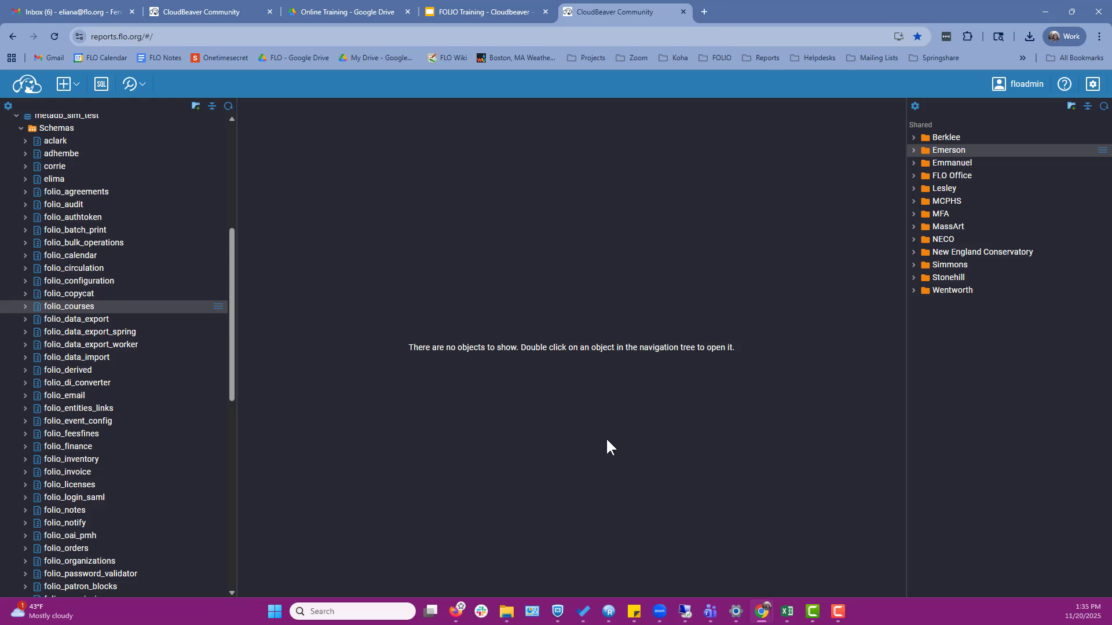
click(913, 291)
double_click(947, 303)
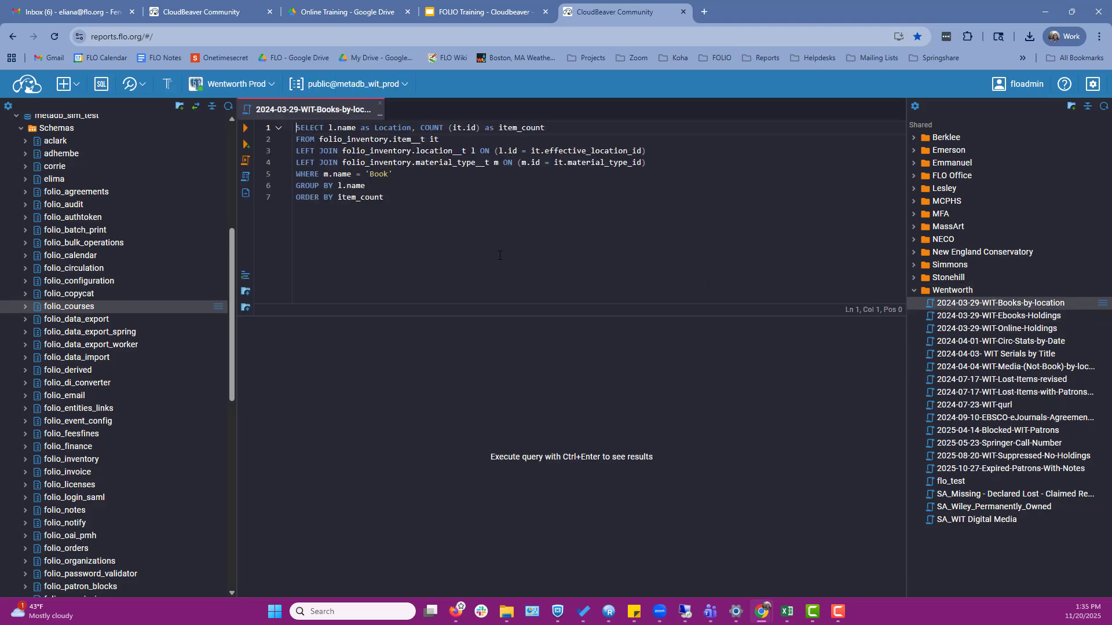
- Copy the whole books-by-location query into a new SQL editor
drag(499, 255, 249, 83)
key(ctrl+c)
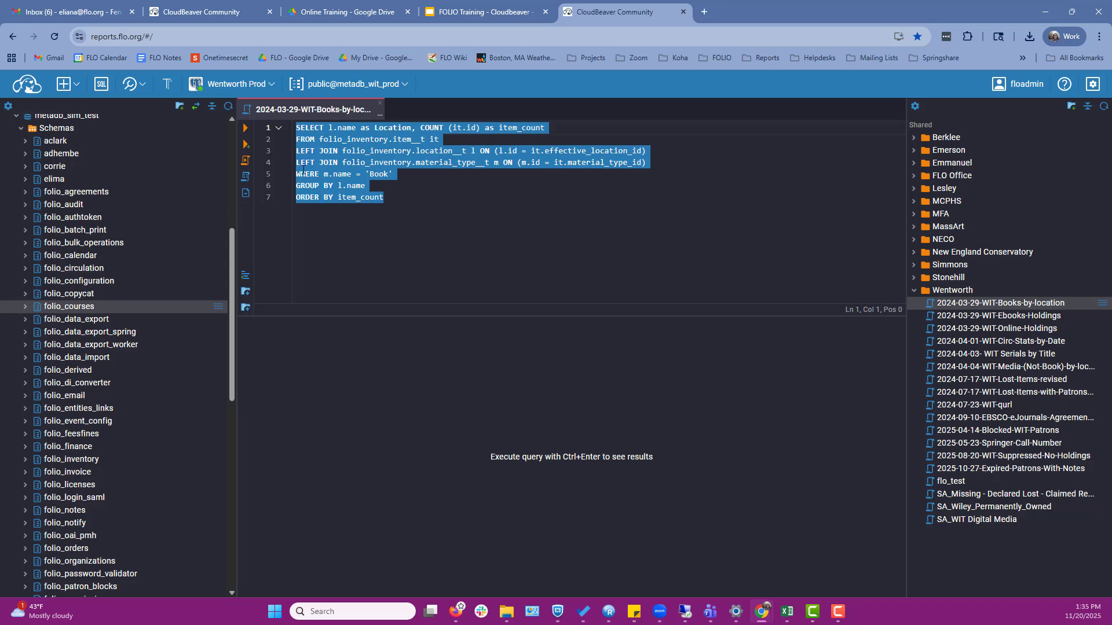
click(101, 84)
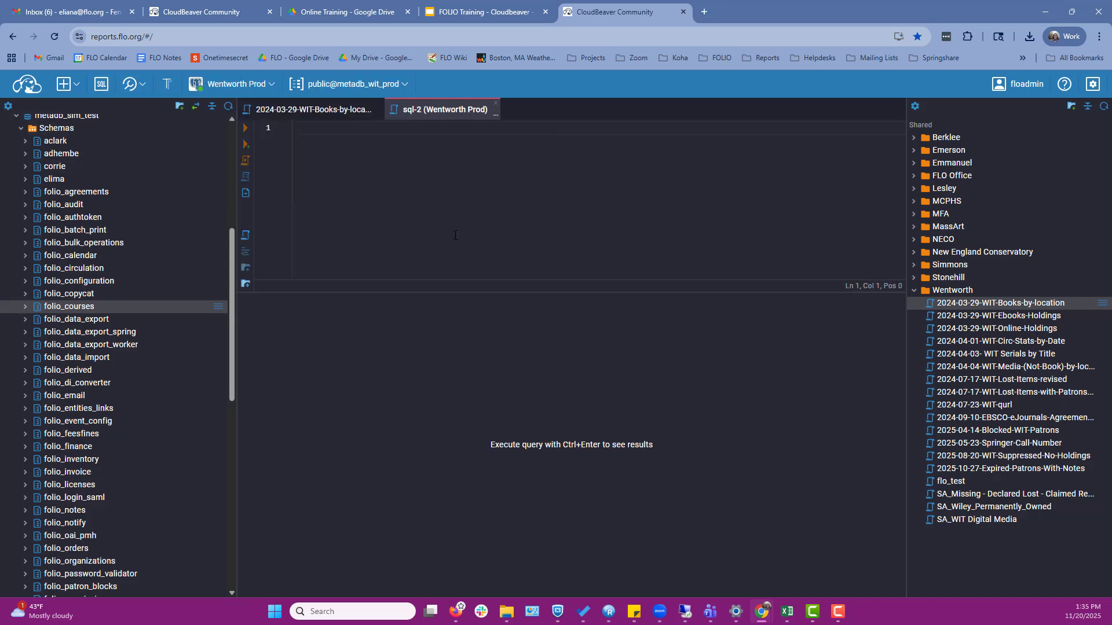
key(ctrl+v)
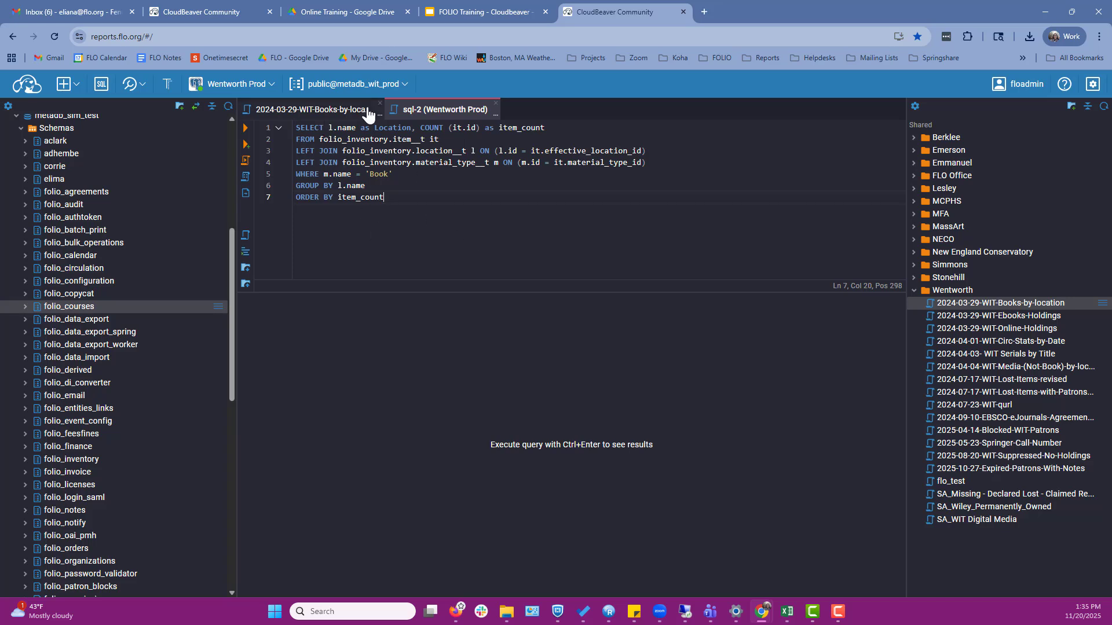
- Switch the copied query's connection to Lesley Test and run it
click(246, 87)
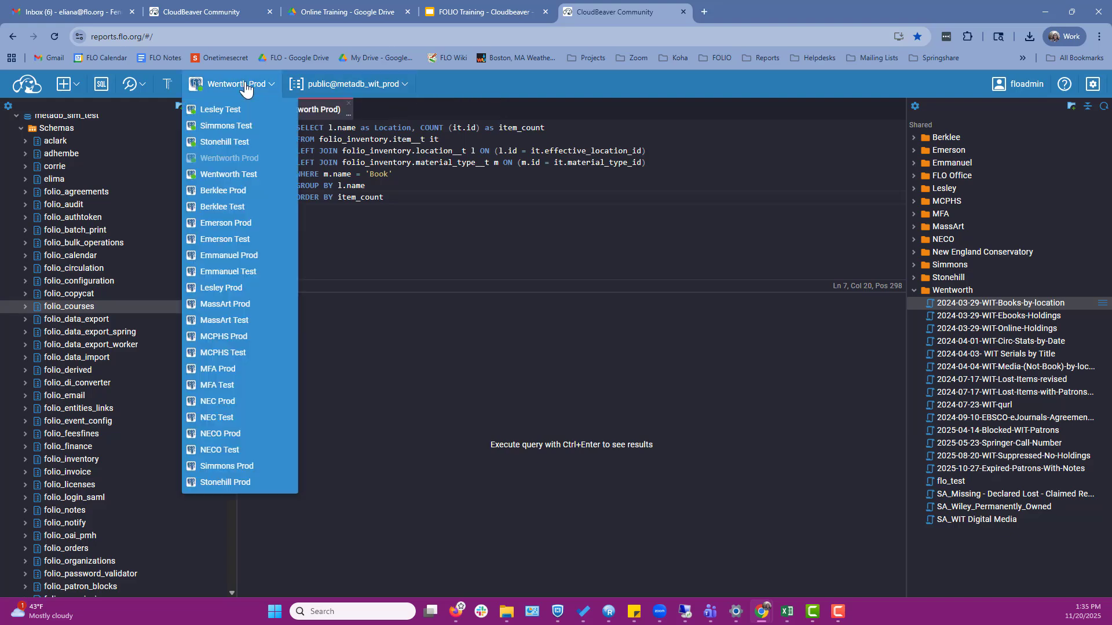
click(231, 114)
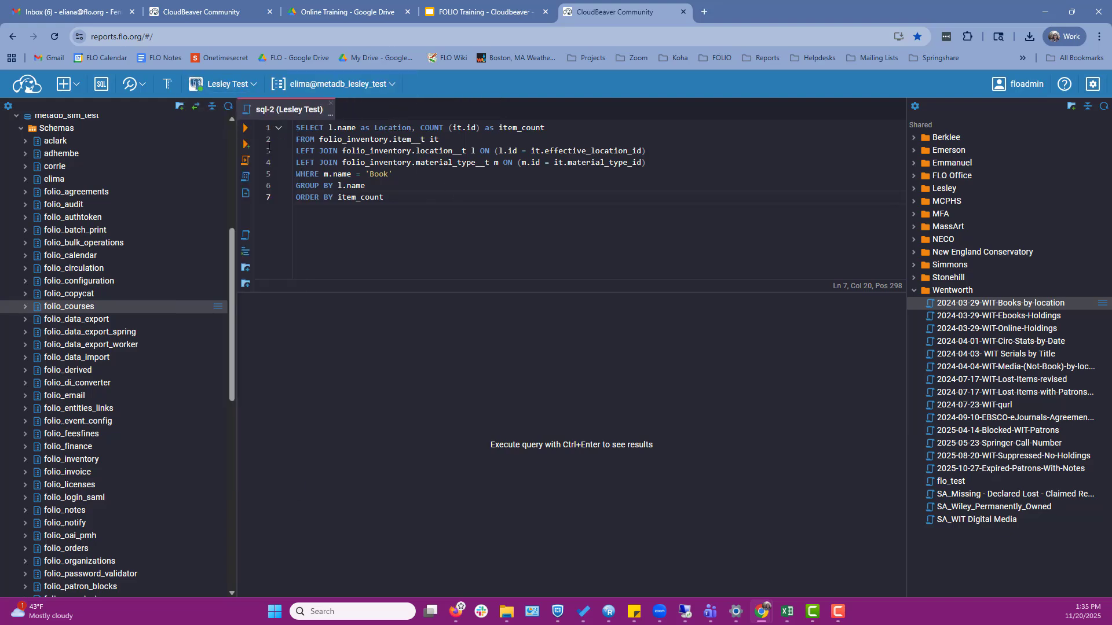
click(246, 128)
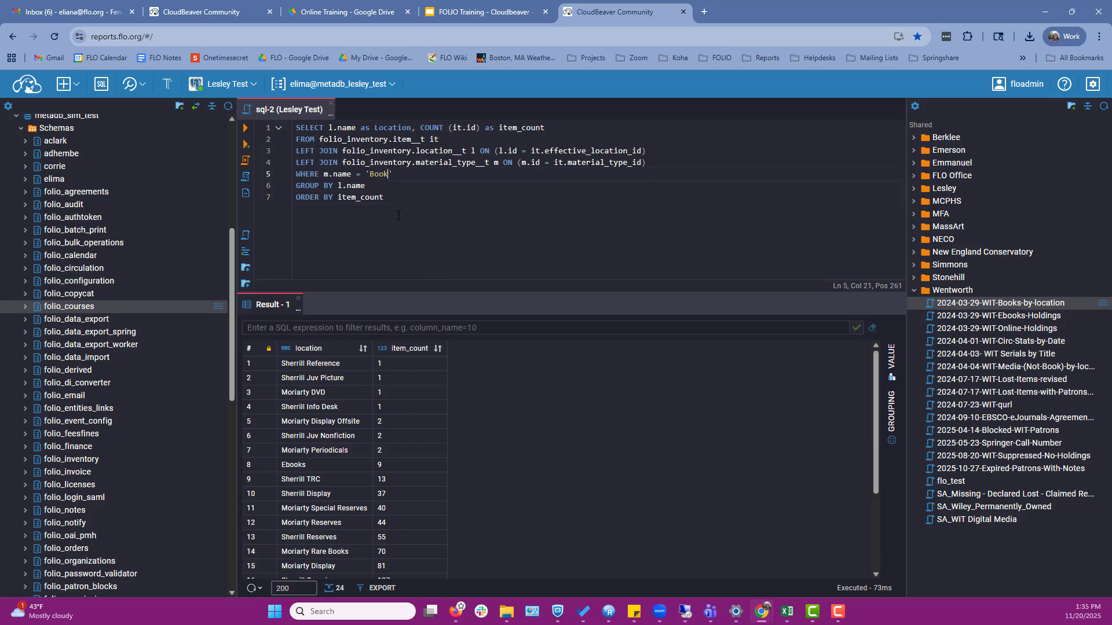
- Change the material type in the WHERE clause to 'DVD' and rerun the query
key(BackSpace)
key(BackSpace)
key(BackSpace)
key(BackSpace)
text(DVD)
click(243, 129)
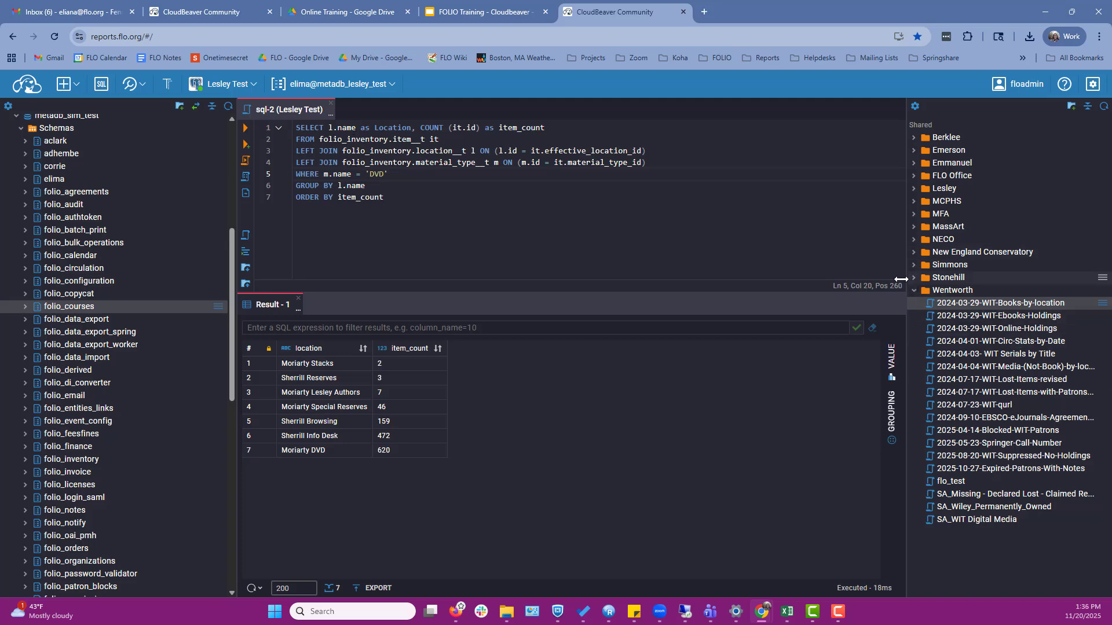
- View the Wentworth folder's options and its new-folder dialog, leaving without creating a folder
click(914, 290)
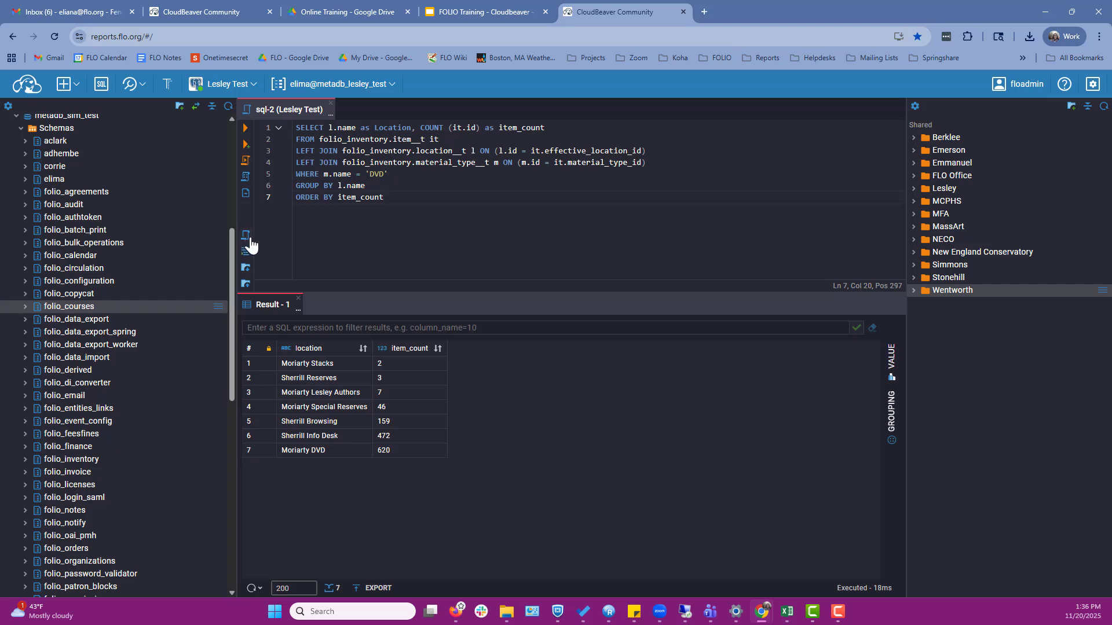
click(914, 291)
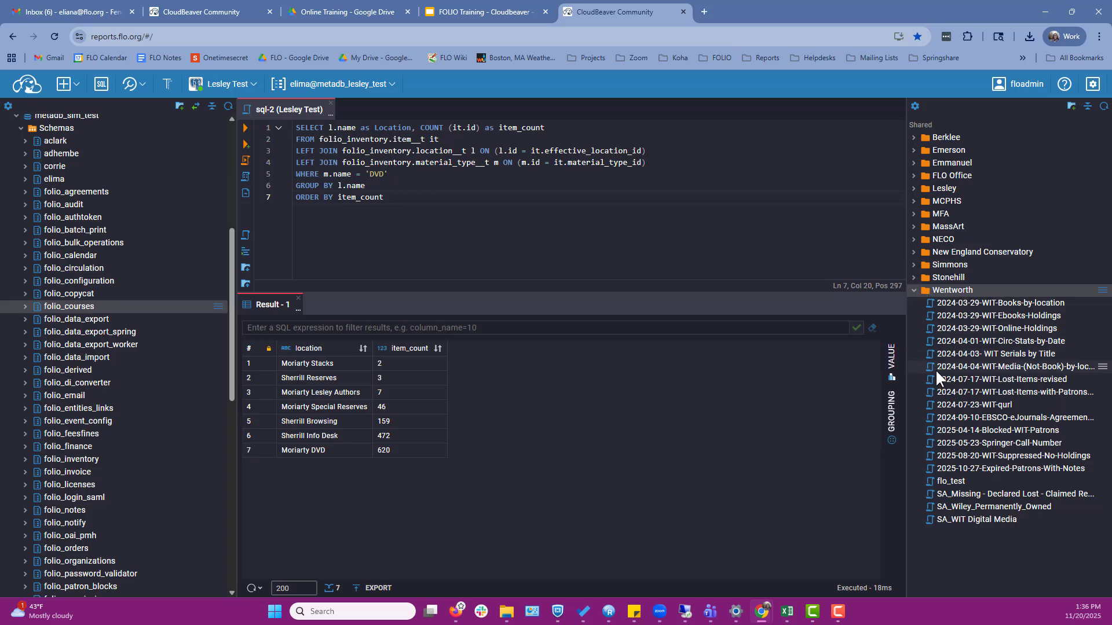
right_click(967, 290)
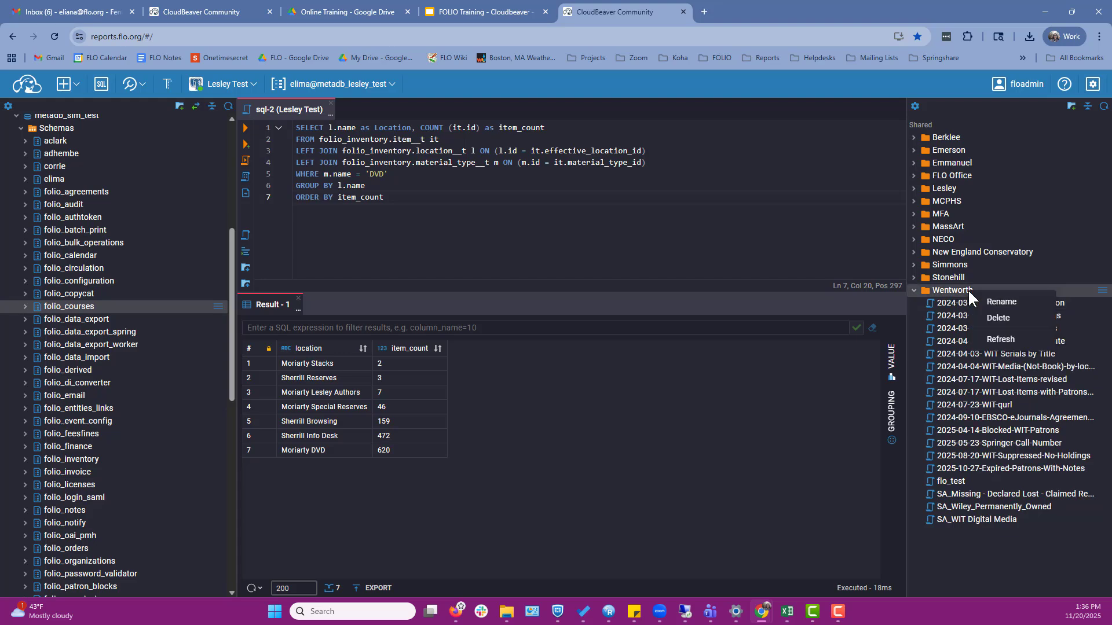
click(913, 345)
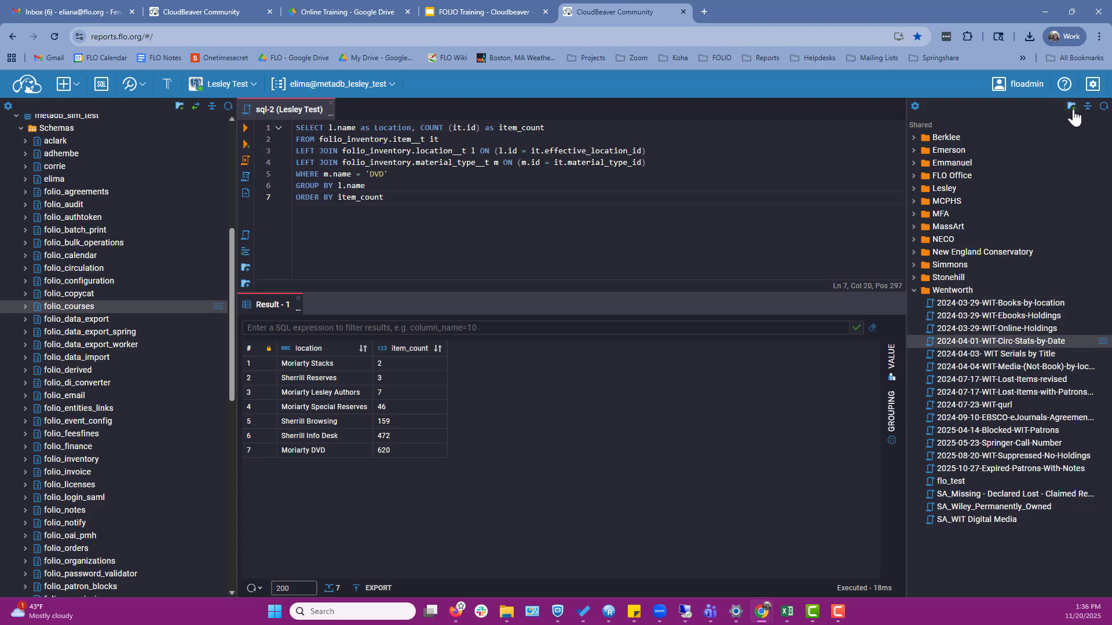
click(1071, 108)
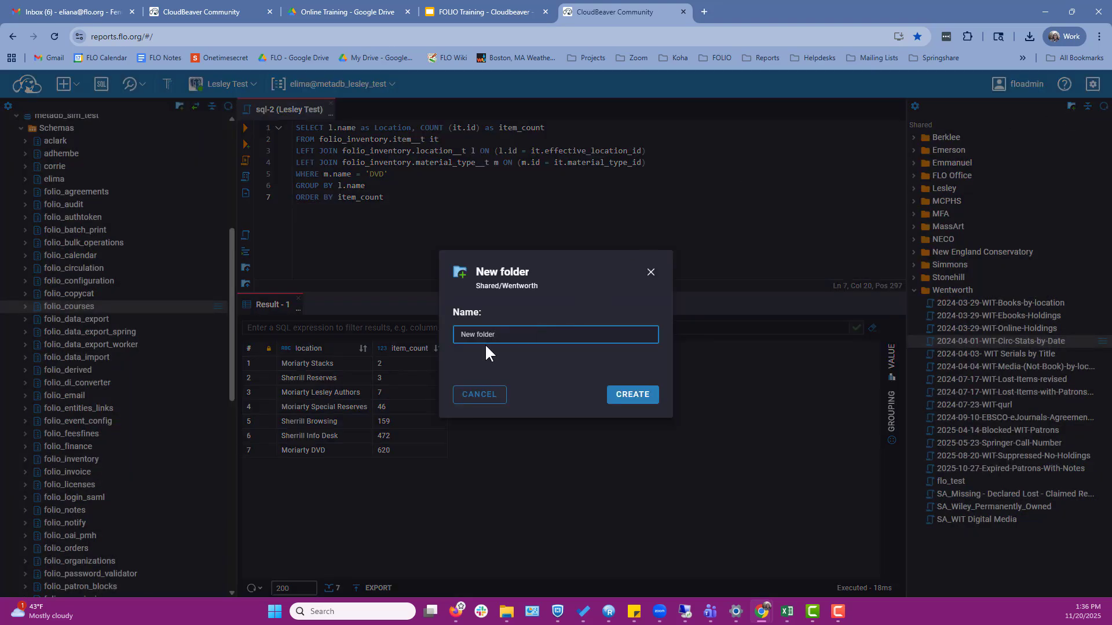
click(650, 272)
- Expand the Stonehill folder in place of Wentworth and view its new-folder dialog without creating a folder
double_click(927, 289)
double_click(926, 277)
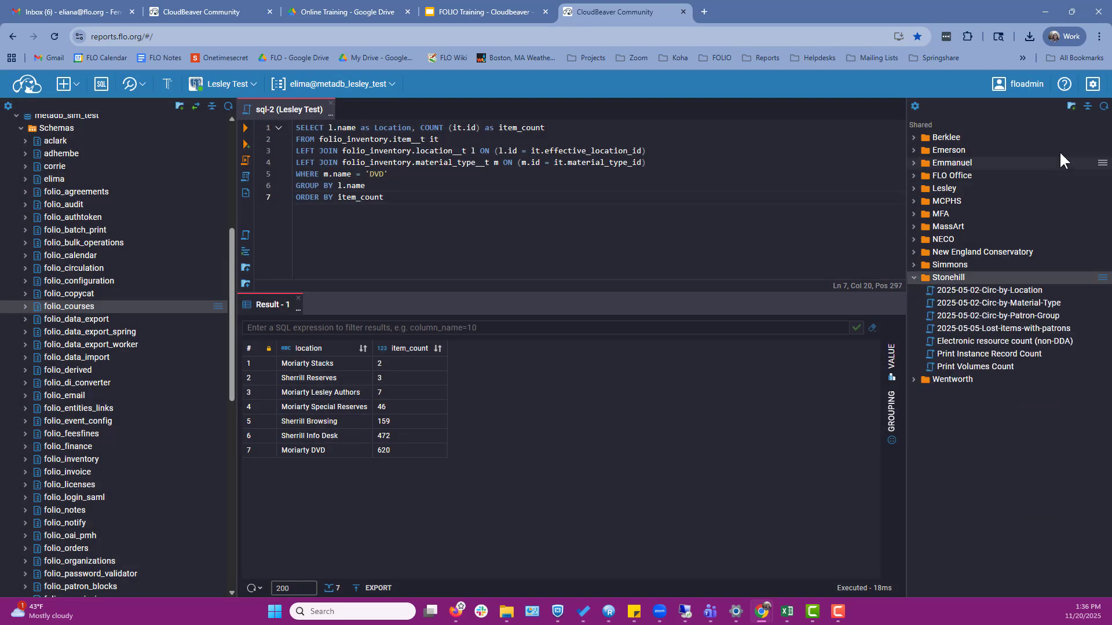
click(1070, 107)
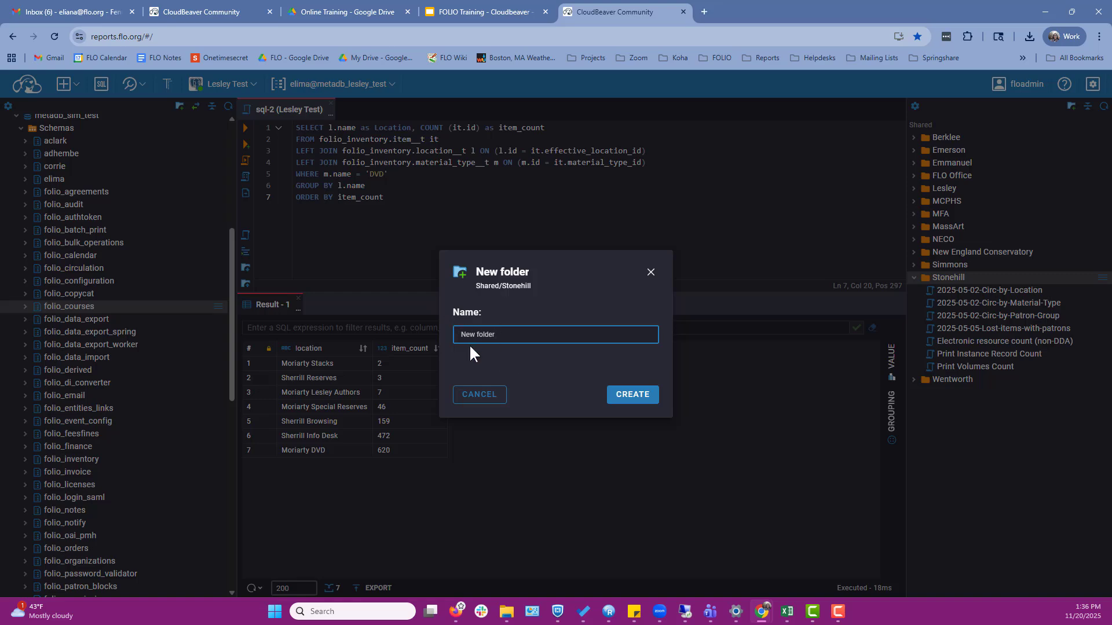
click(489, 396)
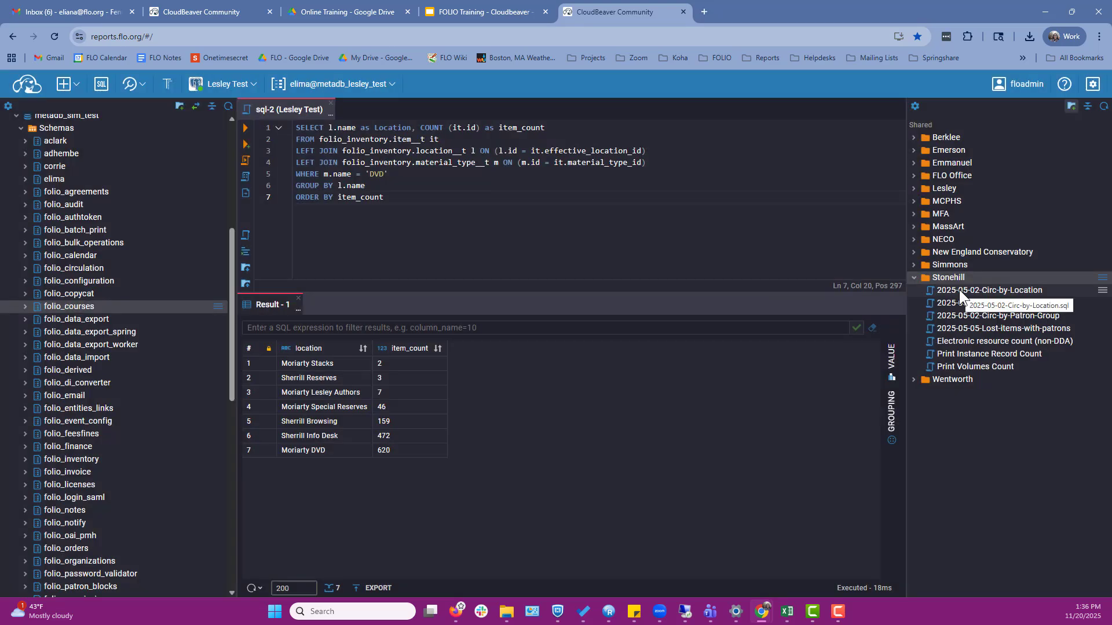
- Show the available actions for Stonehill's 2025-05-02-Circ-by-Location script
right_click(959, 290)
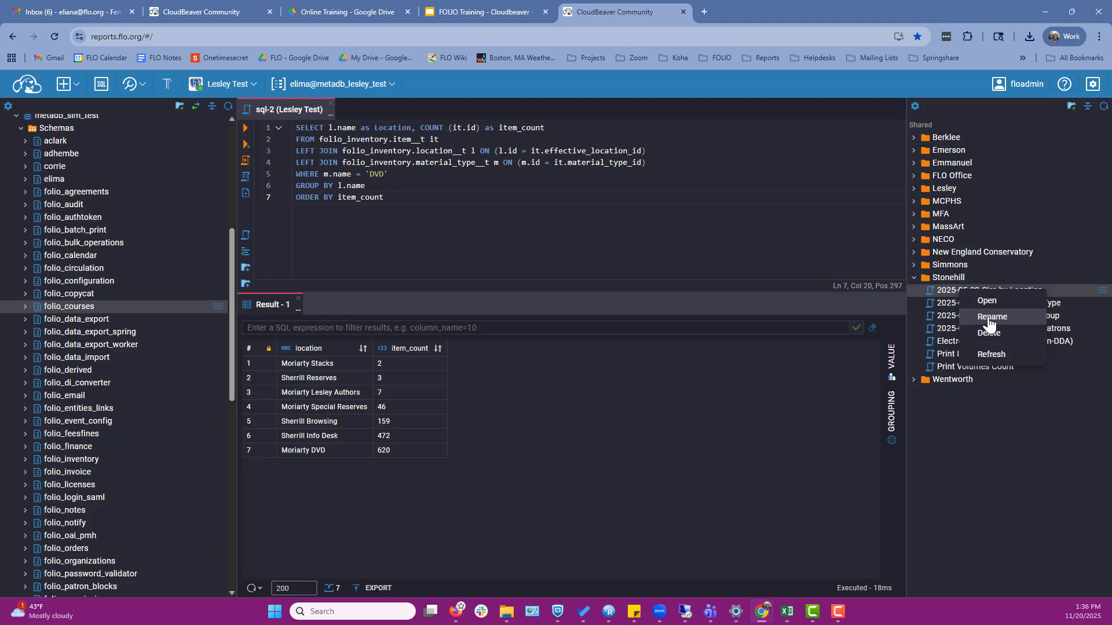